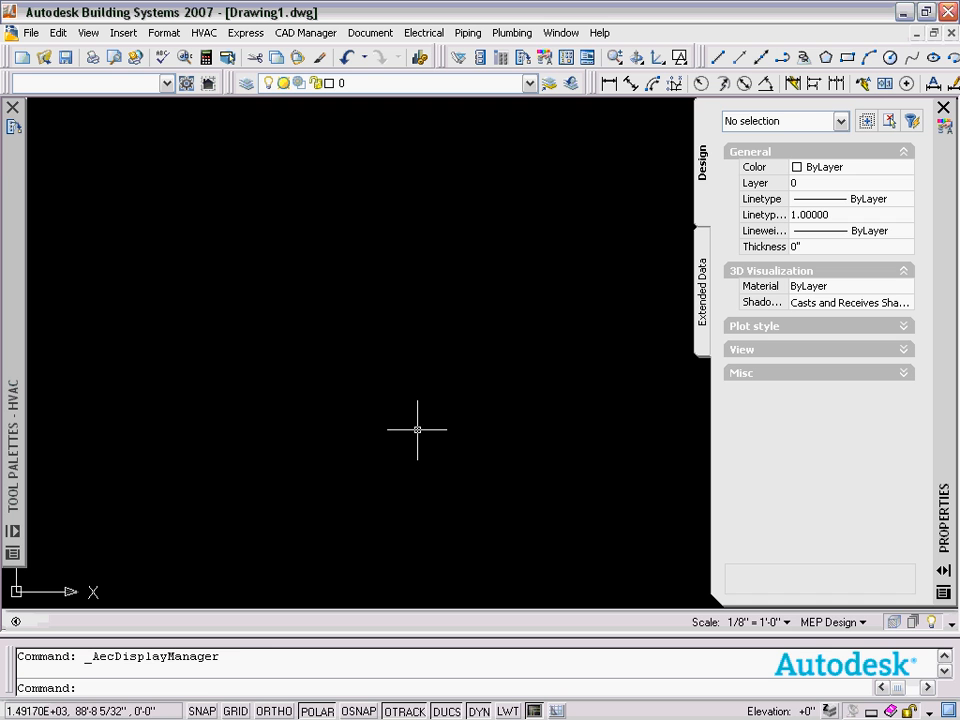
pyautogui.click(830, 622)
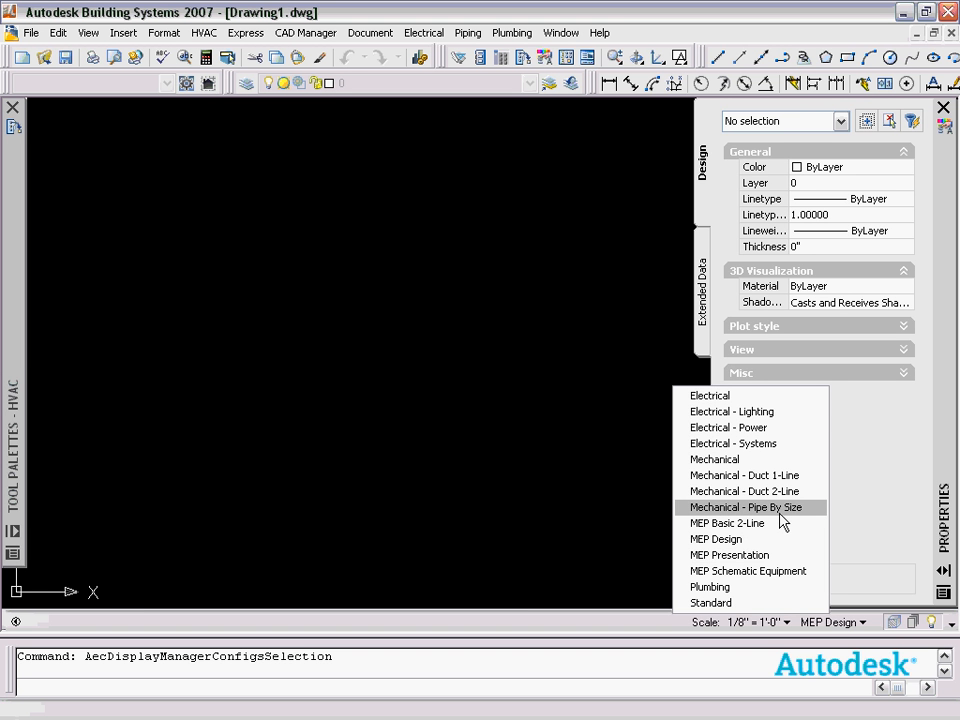
pyautogui.click(597, 476)
pyautogui.click(578, 475)
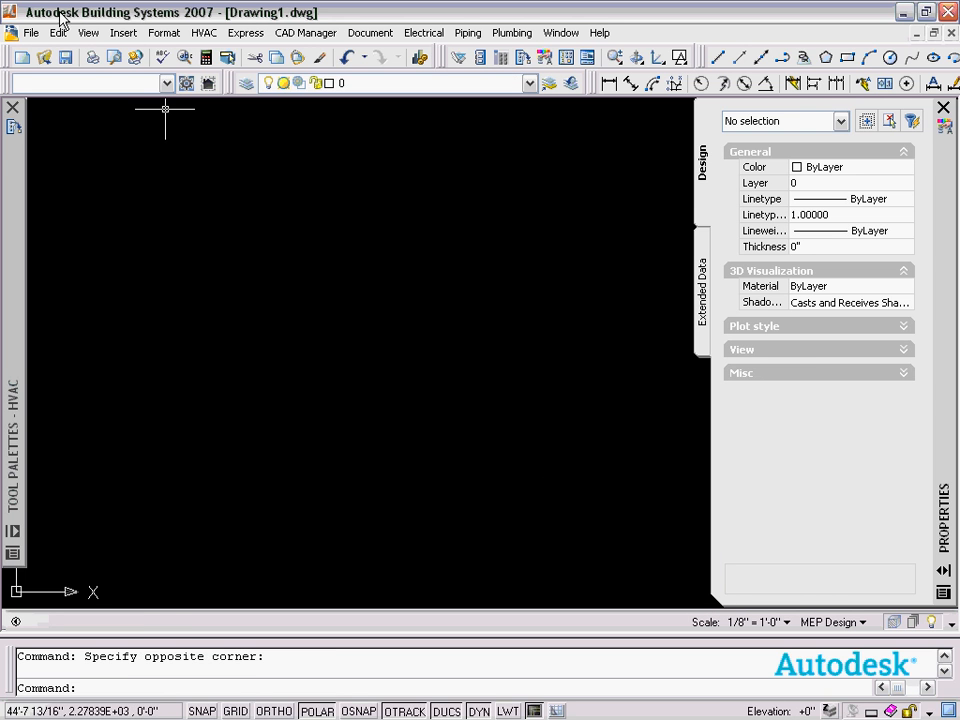
# Step: Open the Display Manager and look through the object types listed under Representations by Object
pyautogui.click(163, 33)
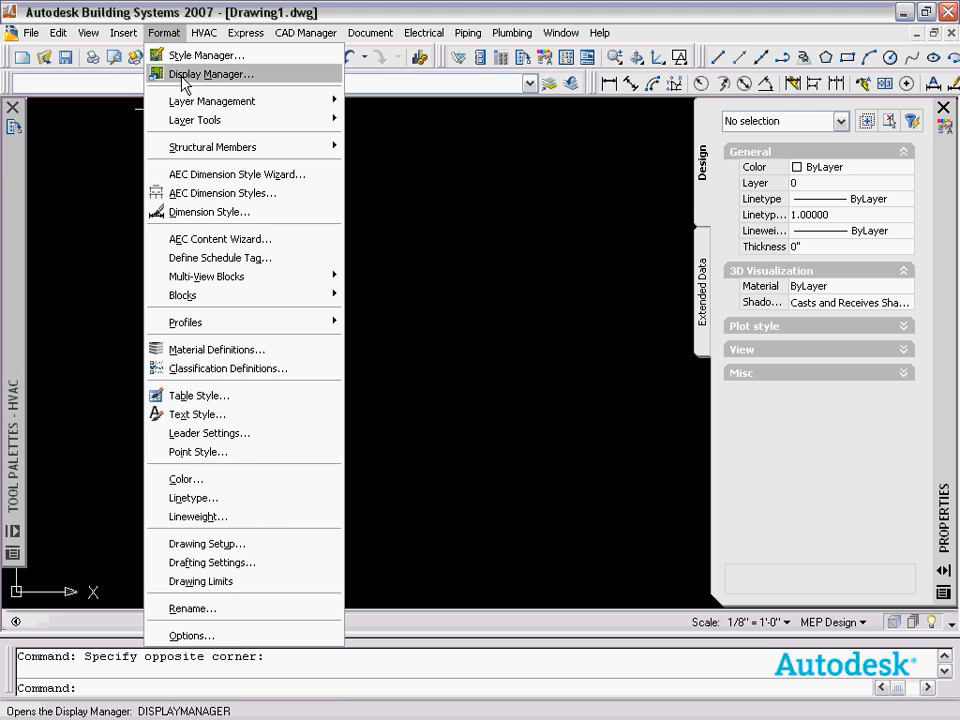
pyautogui.click(183, 76)
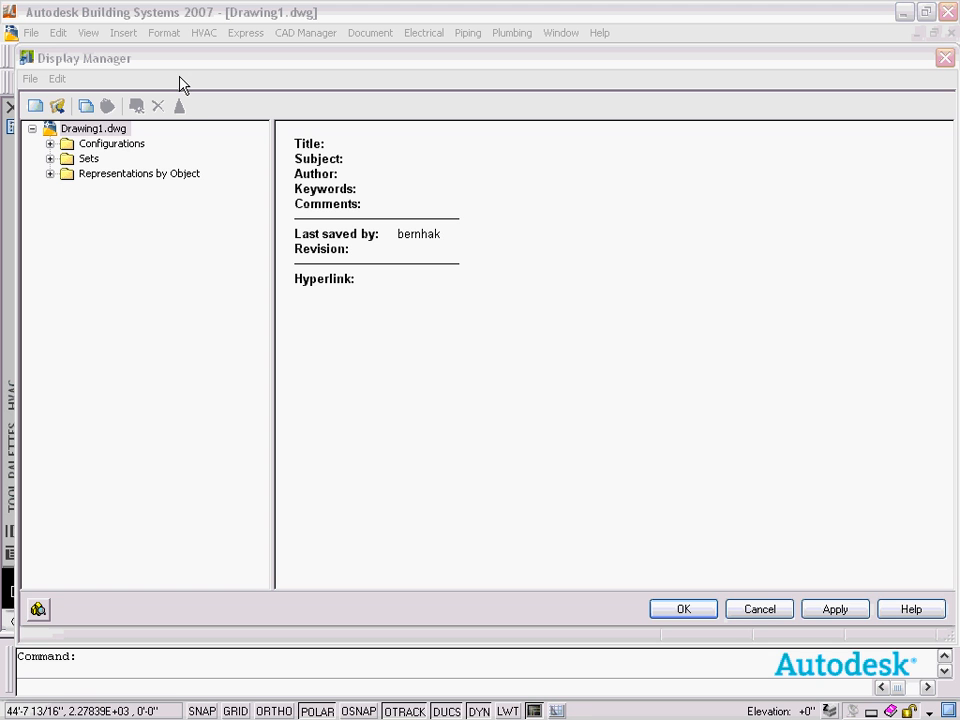
pyautogui.click(50, 174)
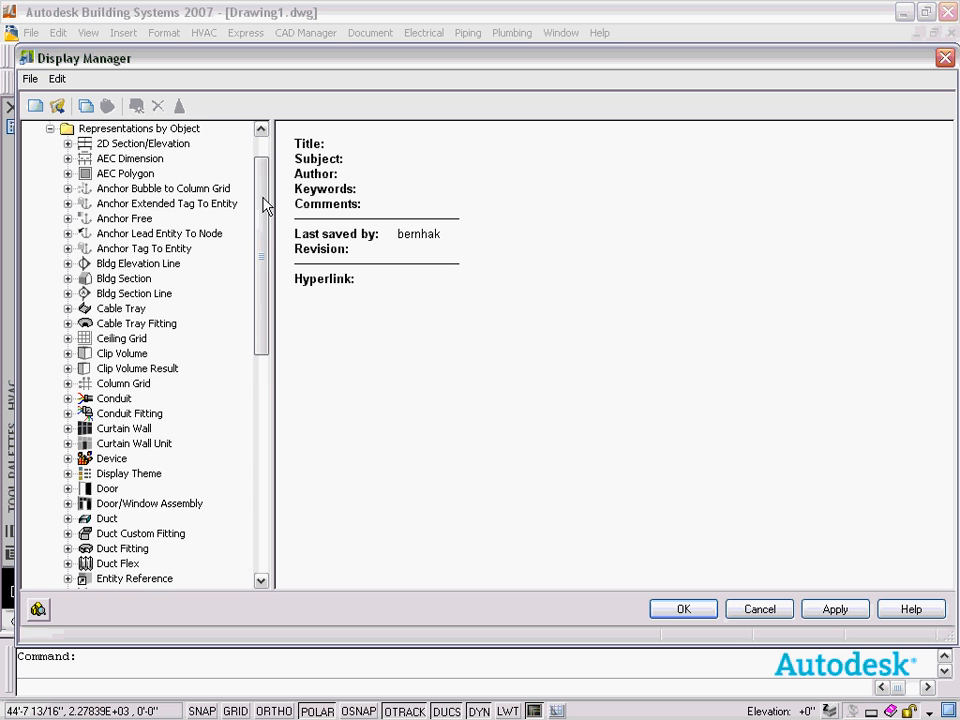
pyautogui.moveTo(265, 205); pyautogui.dragTo(265, 259)
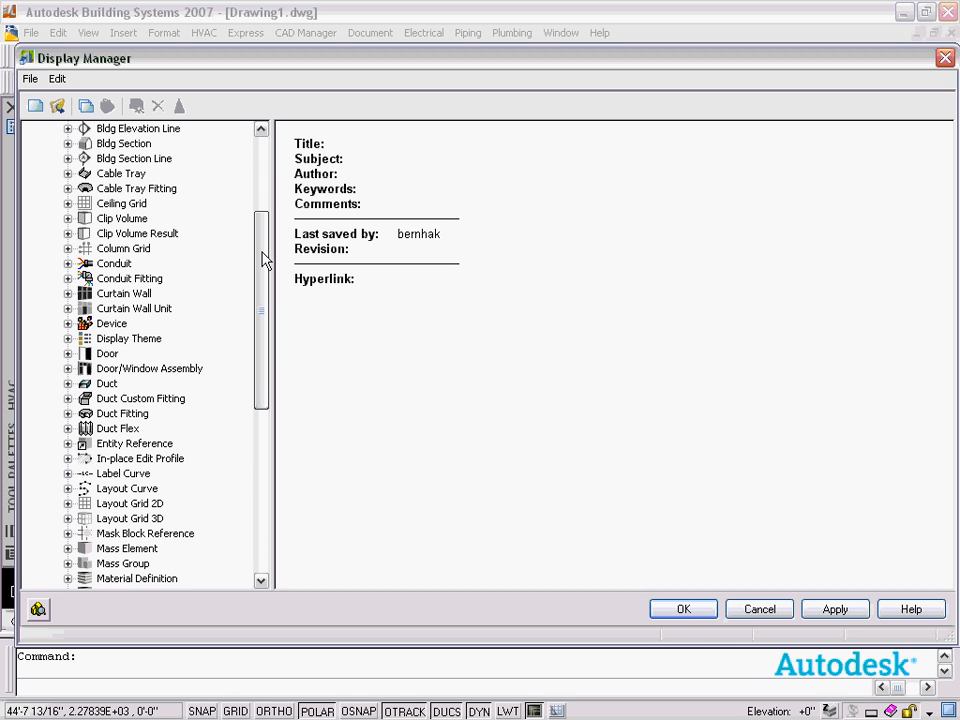
pyautogui.moveTo(265, 259); pyautogui.dragTo(279, 343)
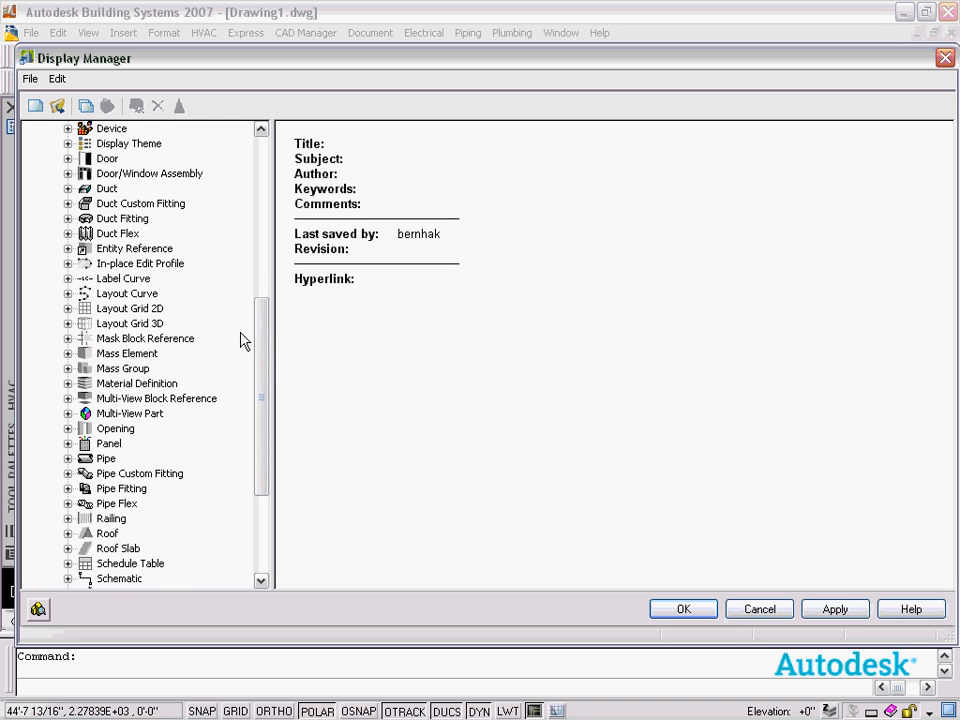
pyautogui.moveTo(272, 345); pyautogui.dragTo(272, 364)
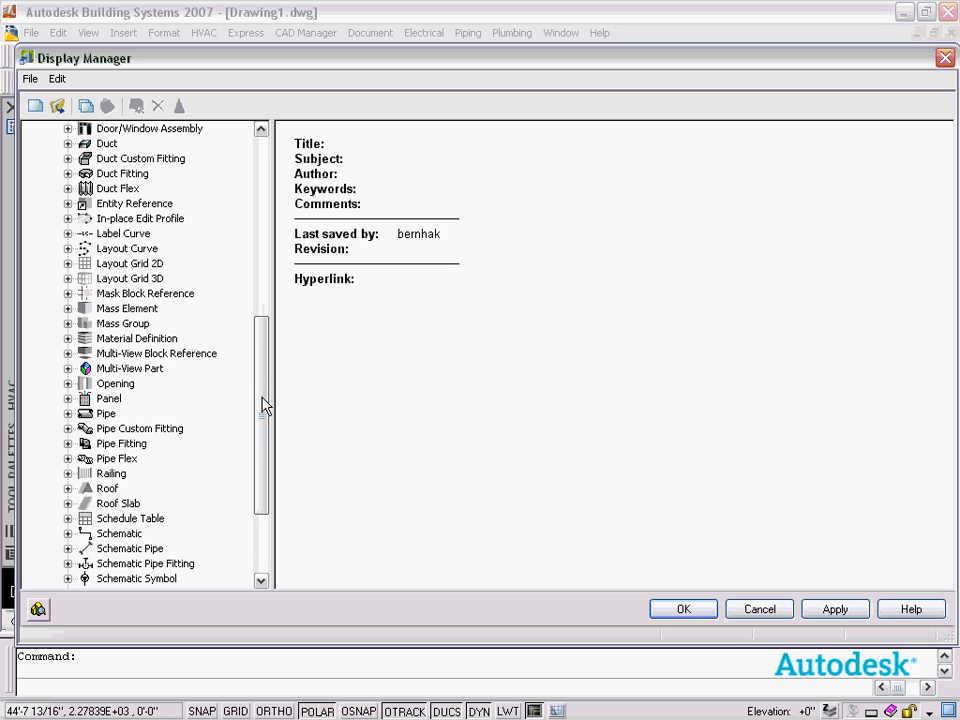
pyautogui.moveTo(265, 405); pyautogui.dragTo(275, 308)
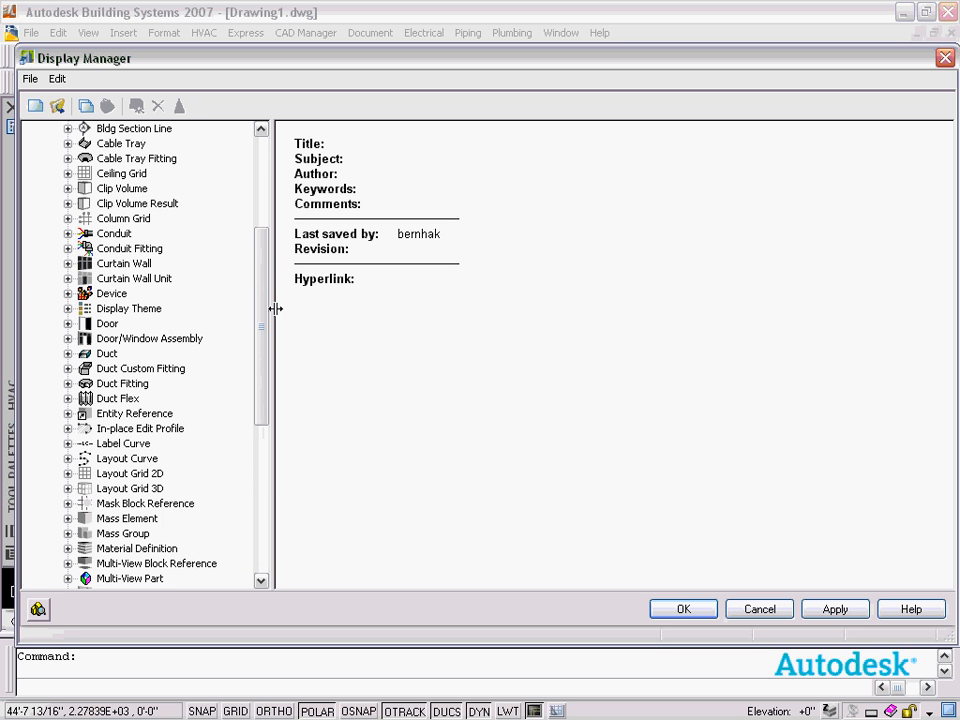
# Step: Examine the Duct object's display representations and the 2 Line representation's display components, then close the Display Manager
pyautogui.click(68, 354)
pyautogui.click(104, 354)
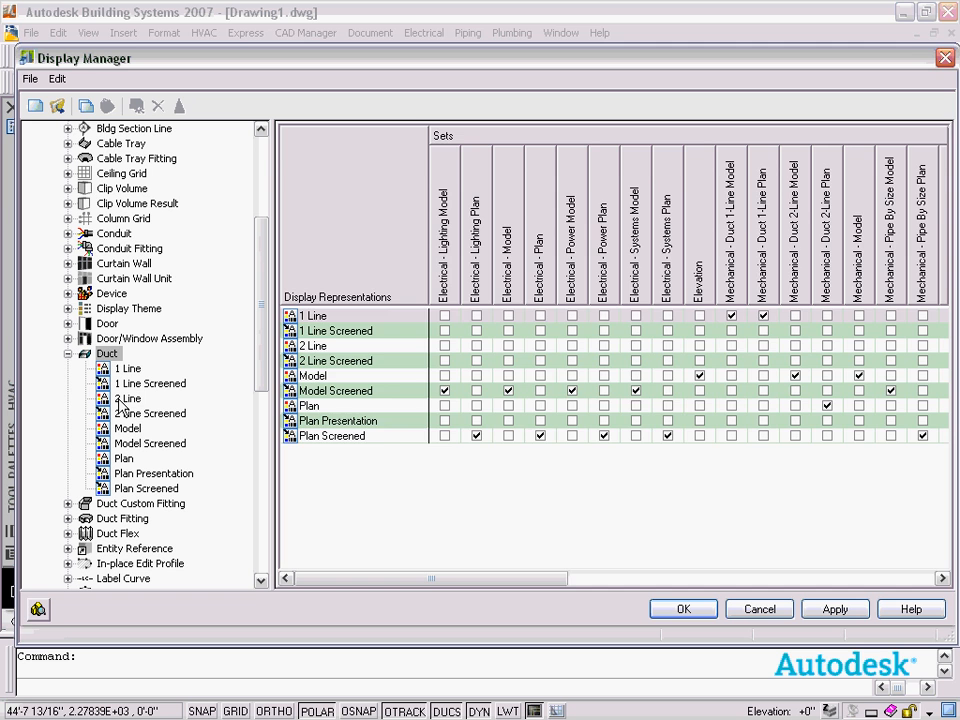
pyautogui.click(121, 400)
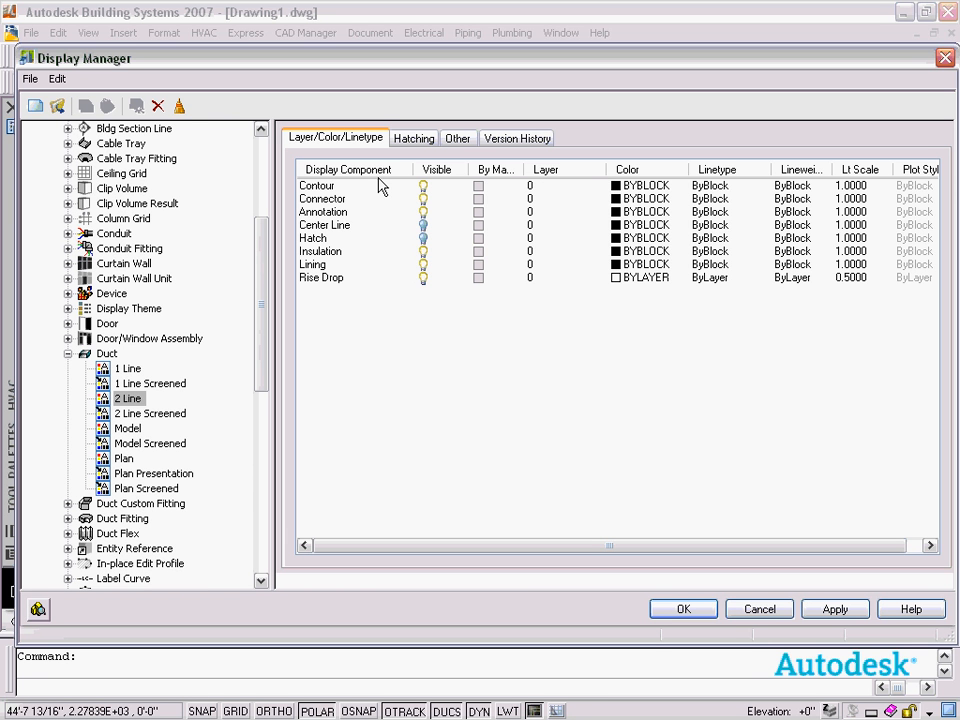
pyautogui.click(318, 189)
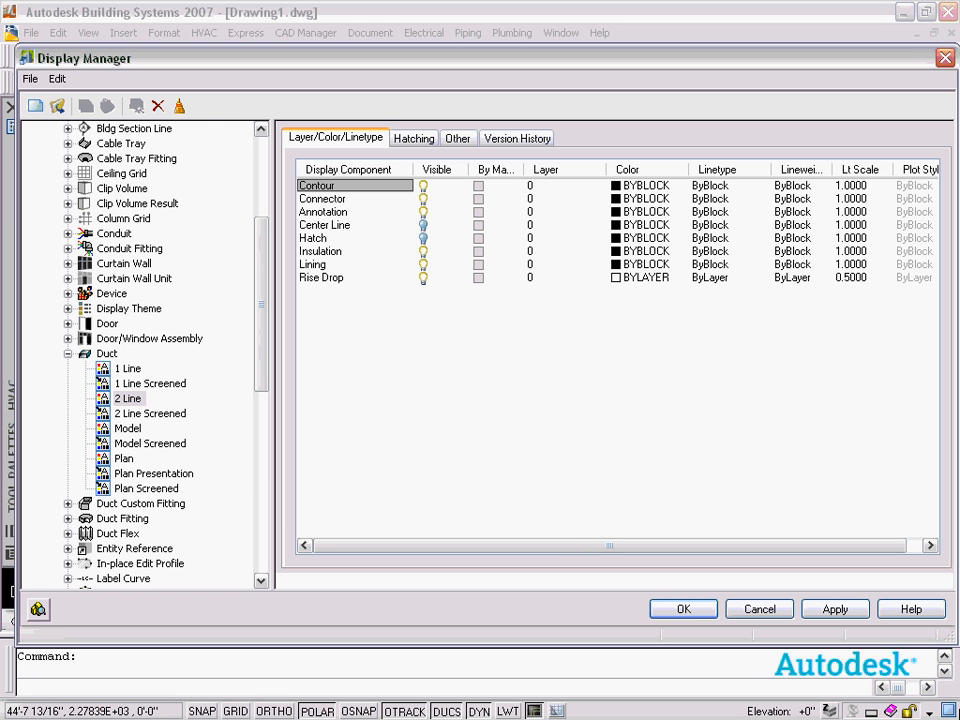
pyautogui.click(684, 610)
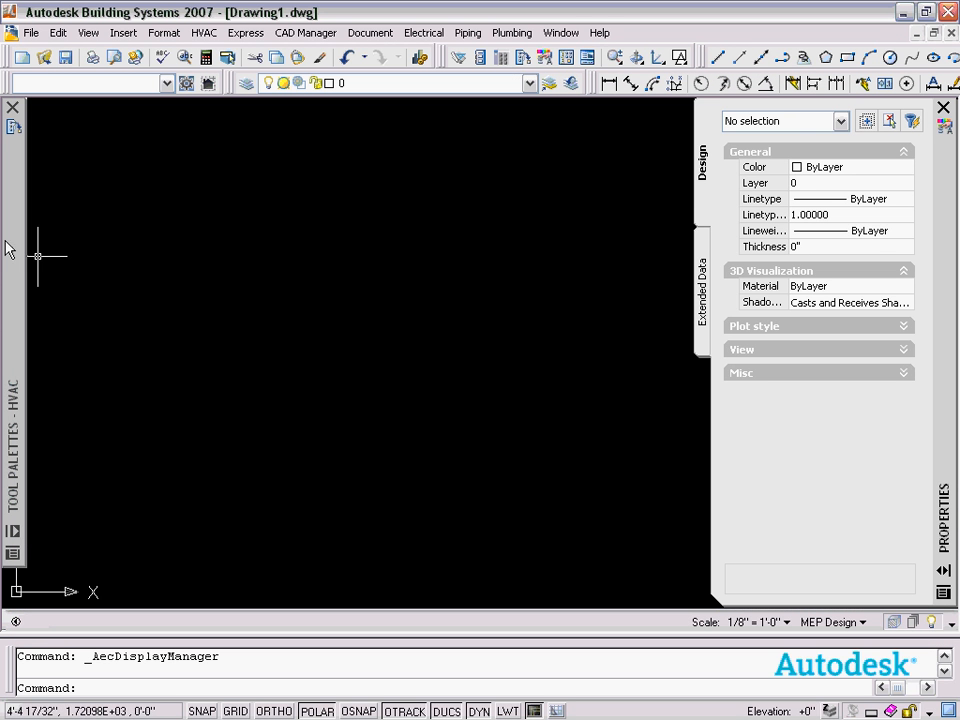
# Step: Draw a single straight horizontal 26x10 duct segment at 8'-0" elevation in the empty drawing
pyautogui.moveTo(13, 260)
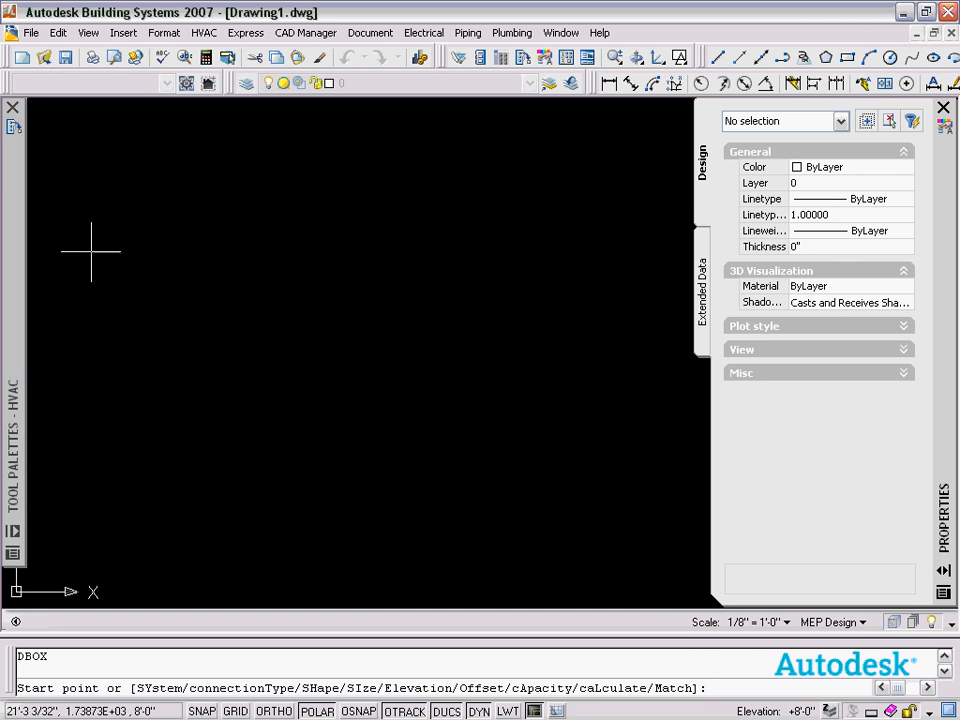
pyautogui.click(61, 273)
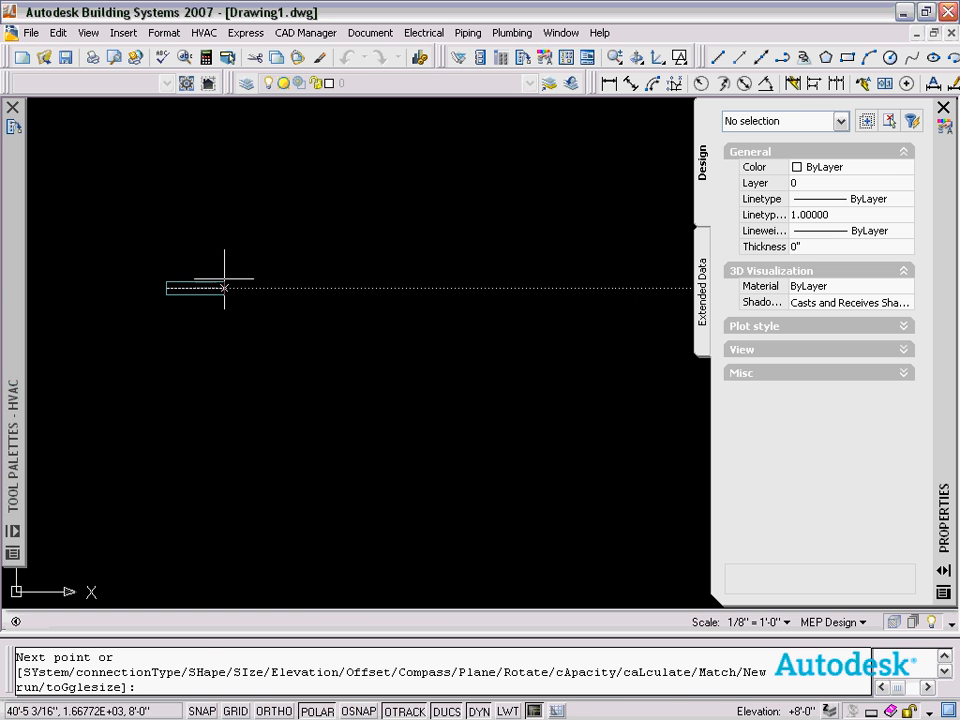
pyautogui.click(278, 282)
pyautogui.rightClick(312, 262)
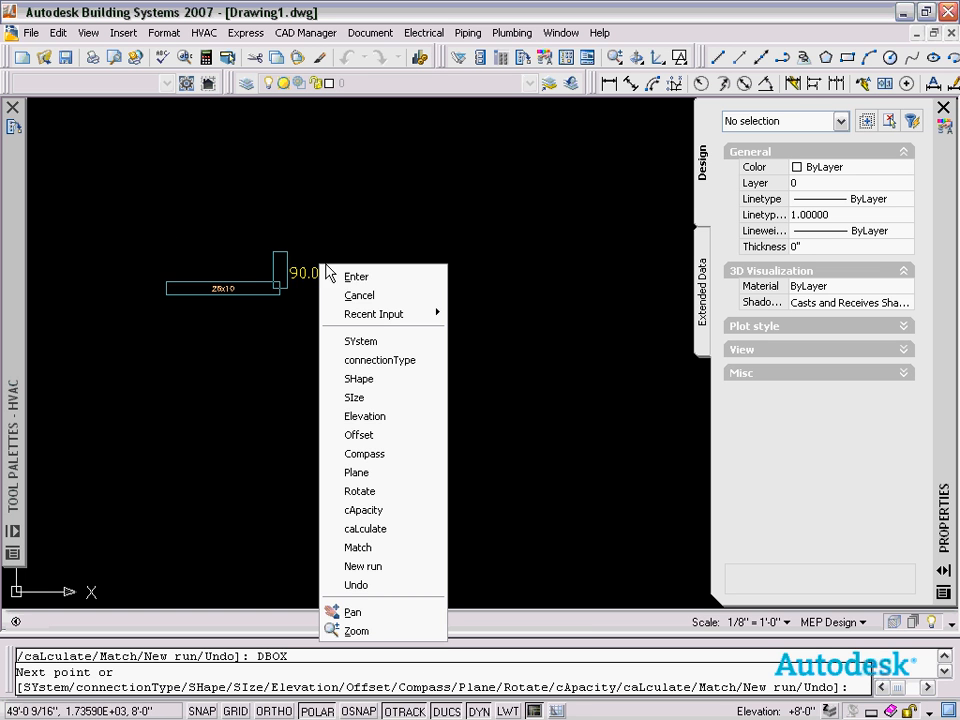
pyautogui.click(339, 274)
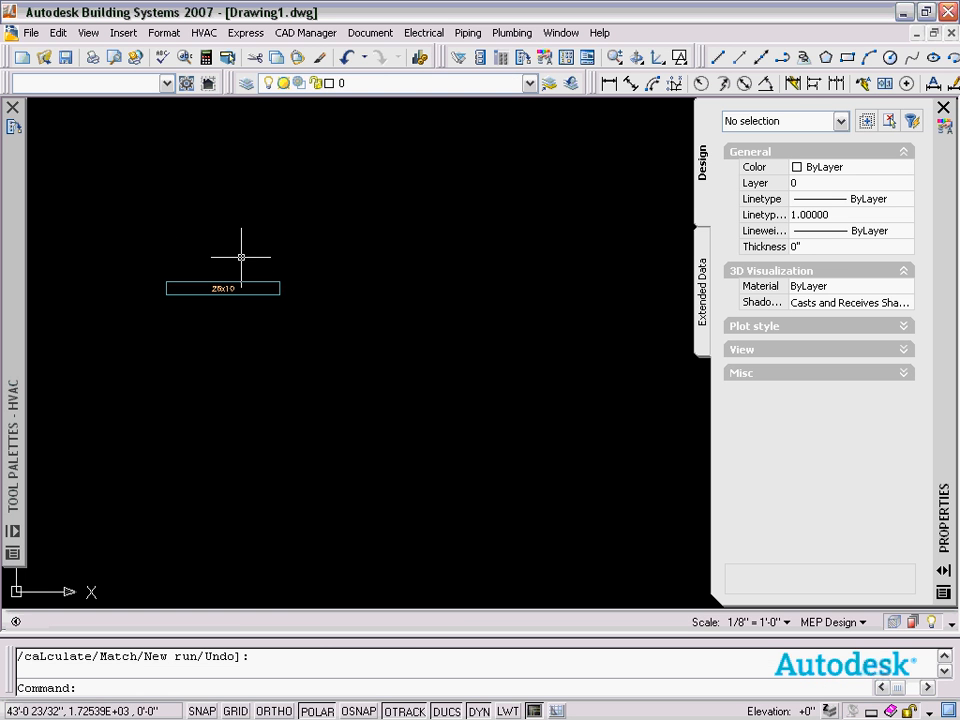
# Step: Reopen the Display Manager and show which display sets use each of the Duct object's display representations
pyautogui.scroll(6, 210, 265)
pyautogui.moveTo(203, 279)
pyautogui.mouseDown(button='middle')
pyautogui.moveTo(264, 122)
pyautogui.moveTo(270, 139)
pyautogui.mouseUp(button='middle')
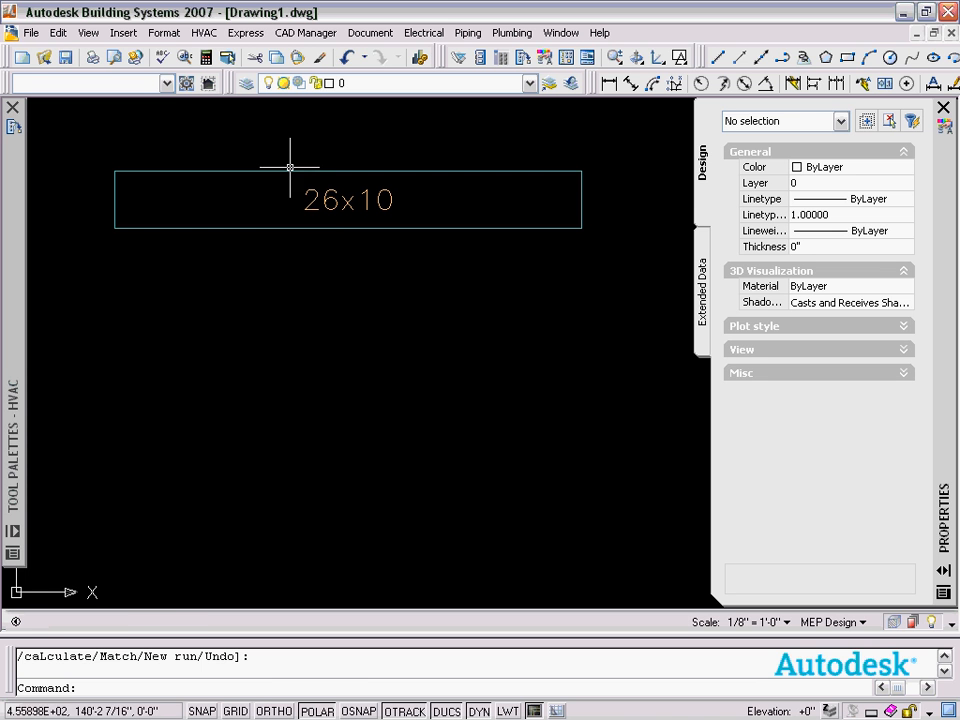
pyautogui.click(168, 34)
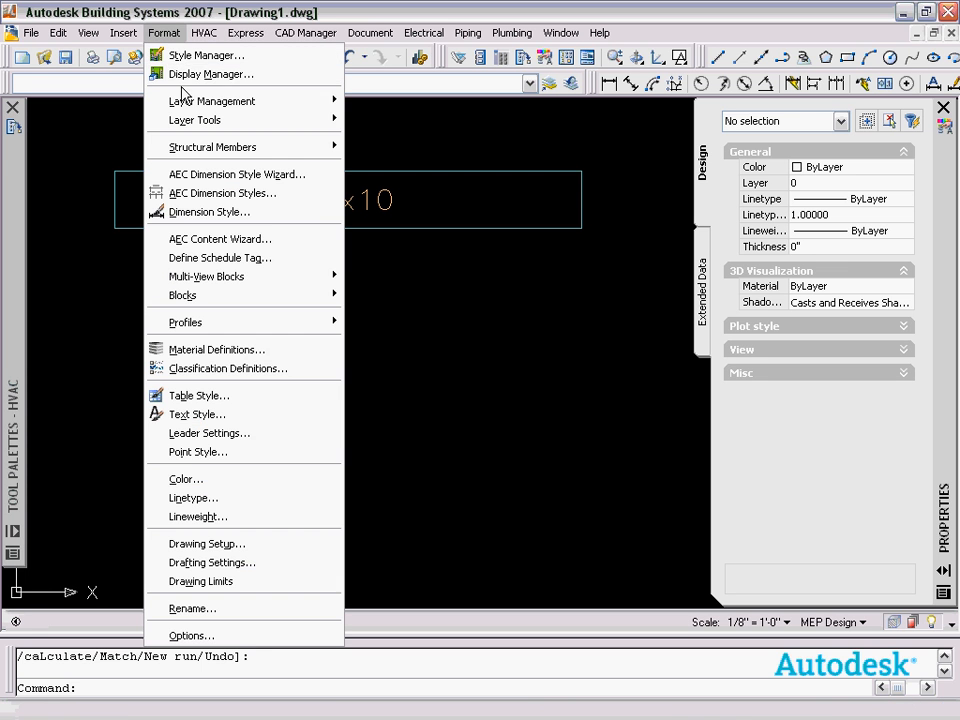
pyautogui.click(188, 76)
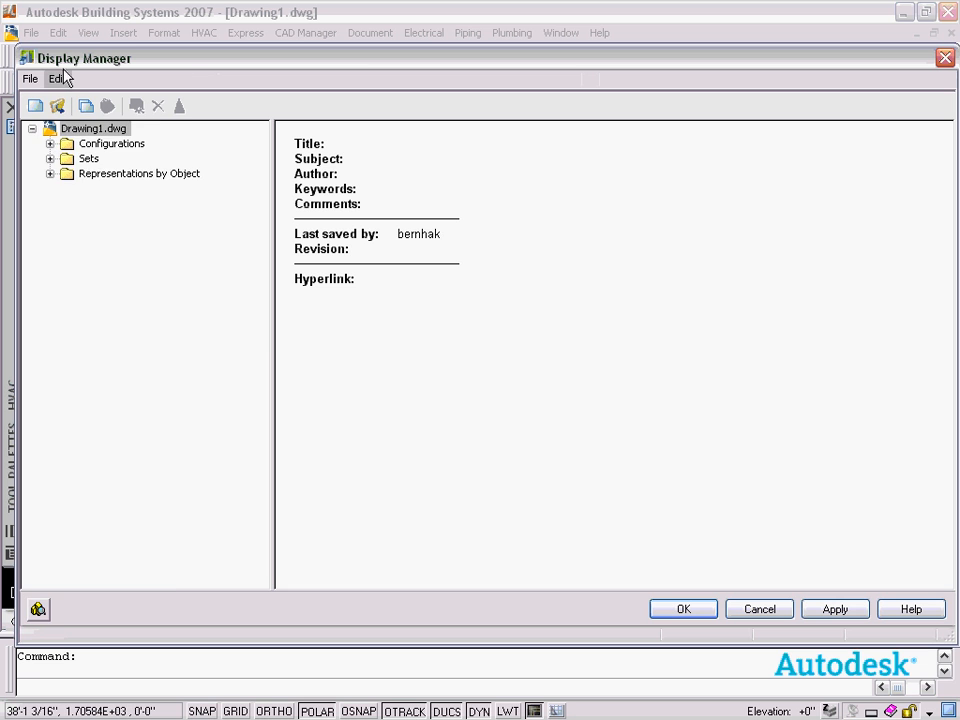
pyautogui.click(50, 173)
pyautogui.scroll(-4, 70, 358)
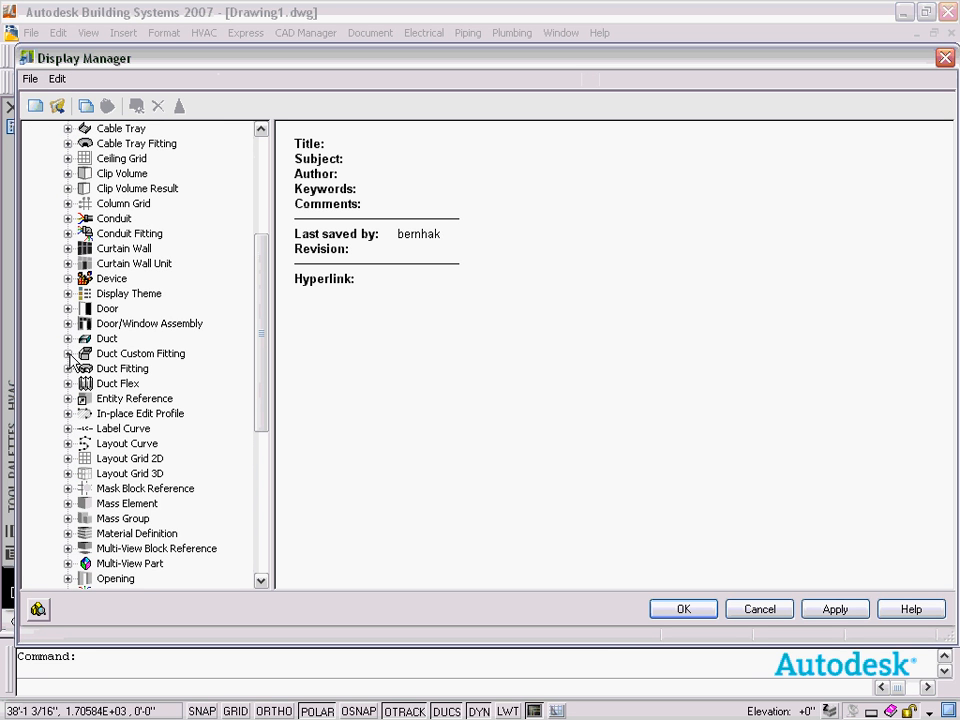
pyautogui.click(68, 338)
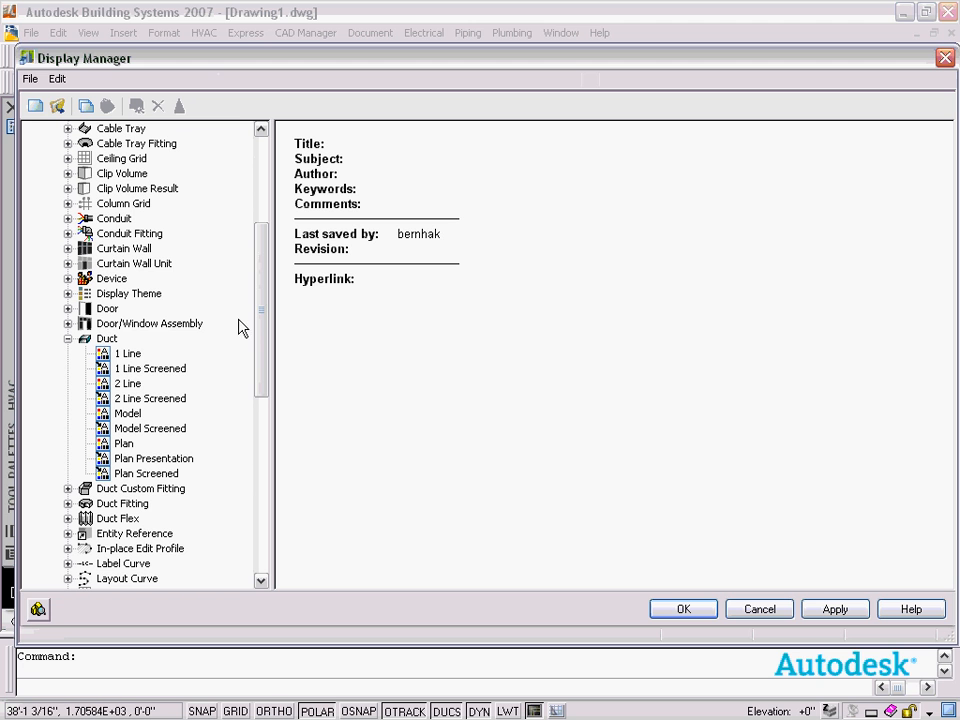
pyautogui.moveTo(266, 313); pyautogui.dragTo(266, 304)
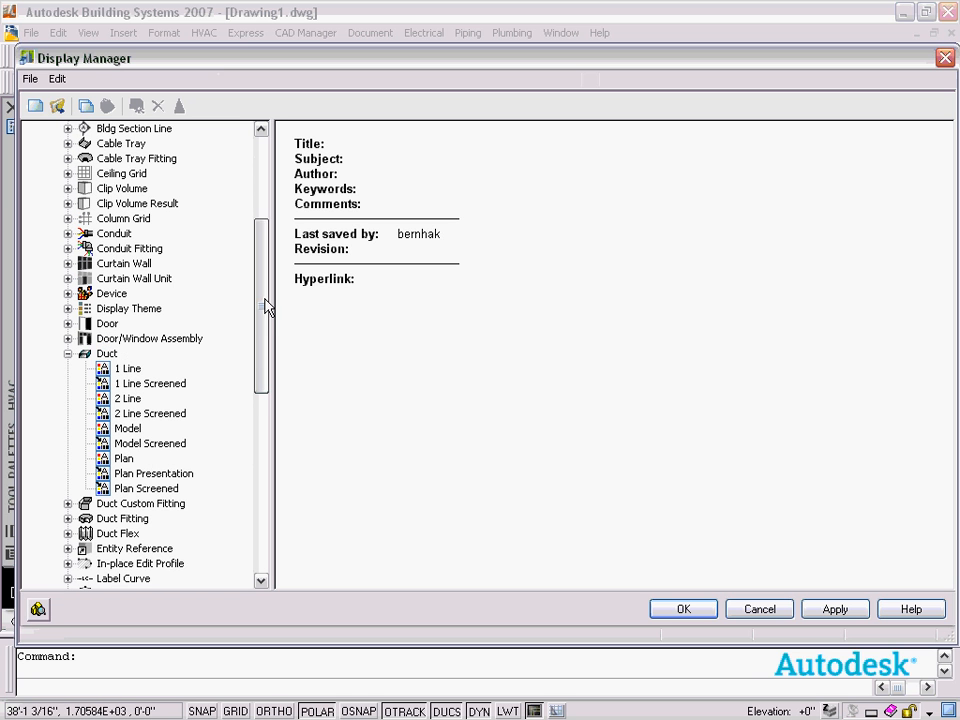
pyautogui.click(107, 354)
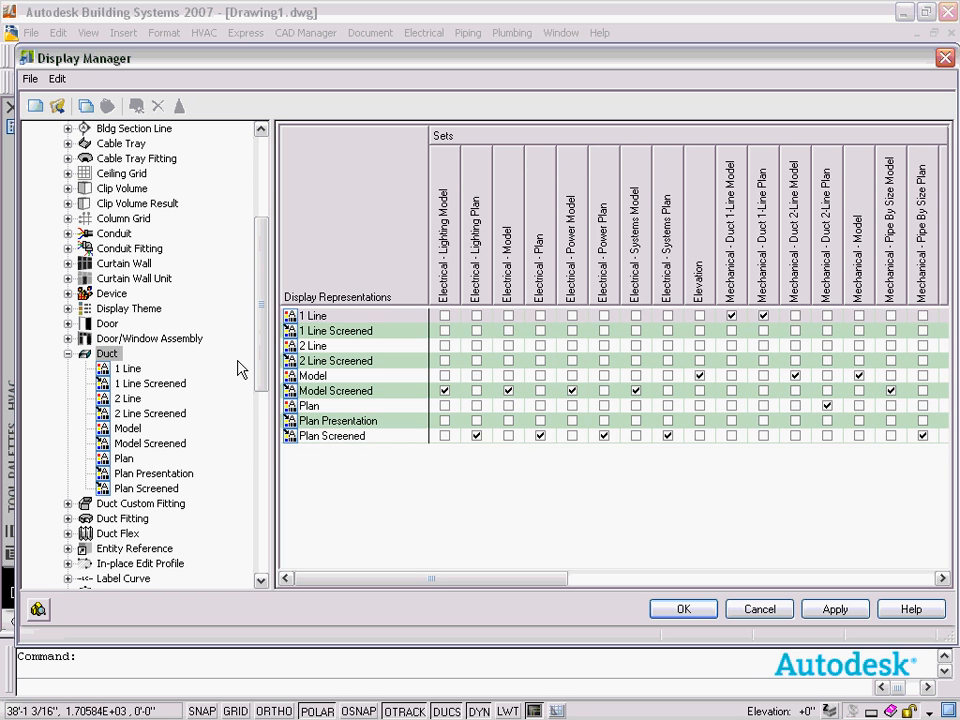
# Step: Review the duct representations assigned to the MEP Design - Plan set and compare them with the duct in the drawing
pyautogui.moveTo(364, 580)
pyautogui.mouseDown()
pyautogui.moveTo(503, 581)
pyautogui.moveTo(429, 598)
pyautogui.moveTo(358, 594)
pyautogui.mouseUp()
pyautogui.moveTo(392, 578); pyautogui.dragTo(461, 596)
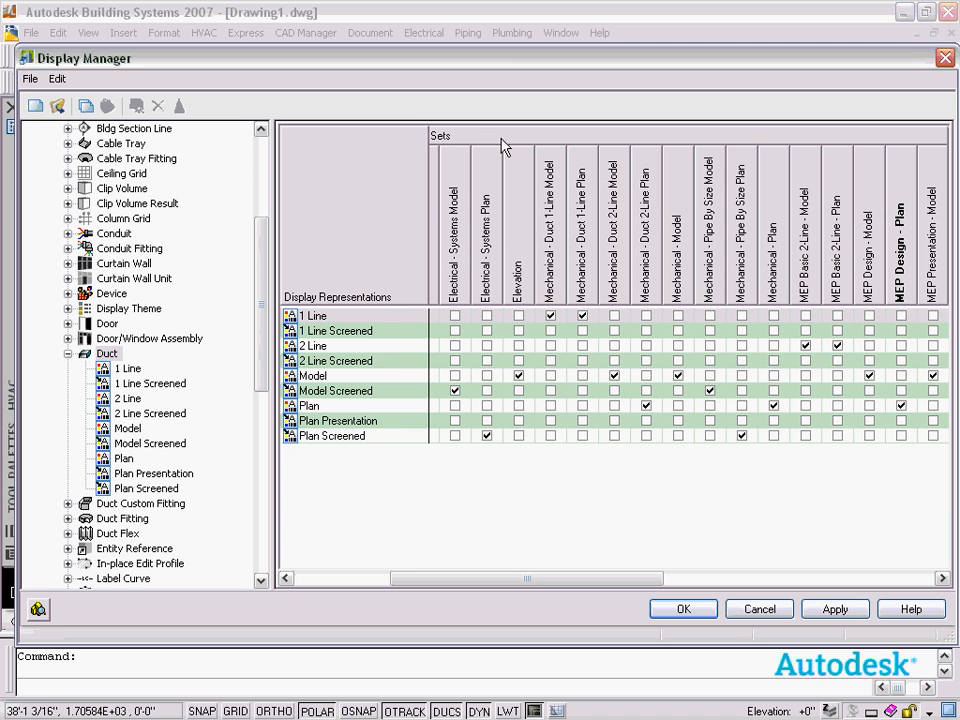
pyautogui.moveTo(496, 579); pyautogui.dragTo(596, 586)
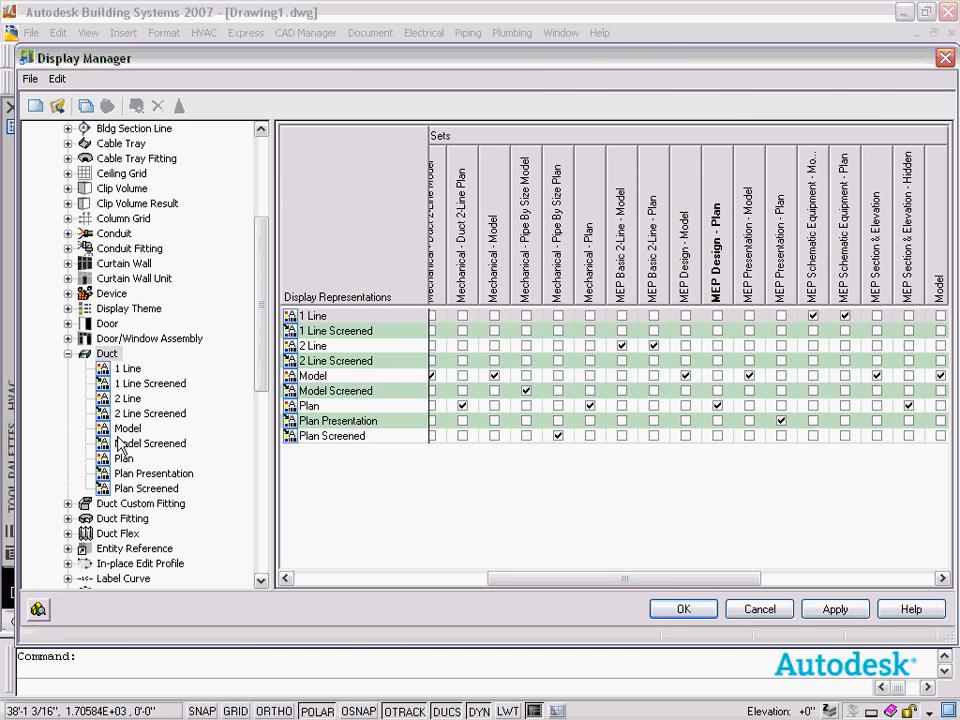
pyautogui.moveTo(215, 67); pyautogui.dragTo(285, 497)
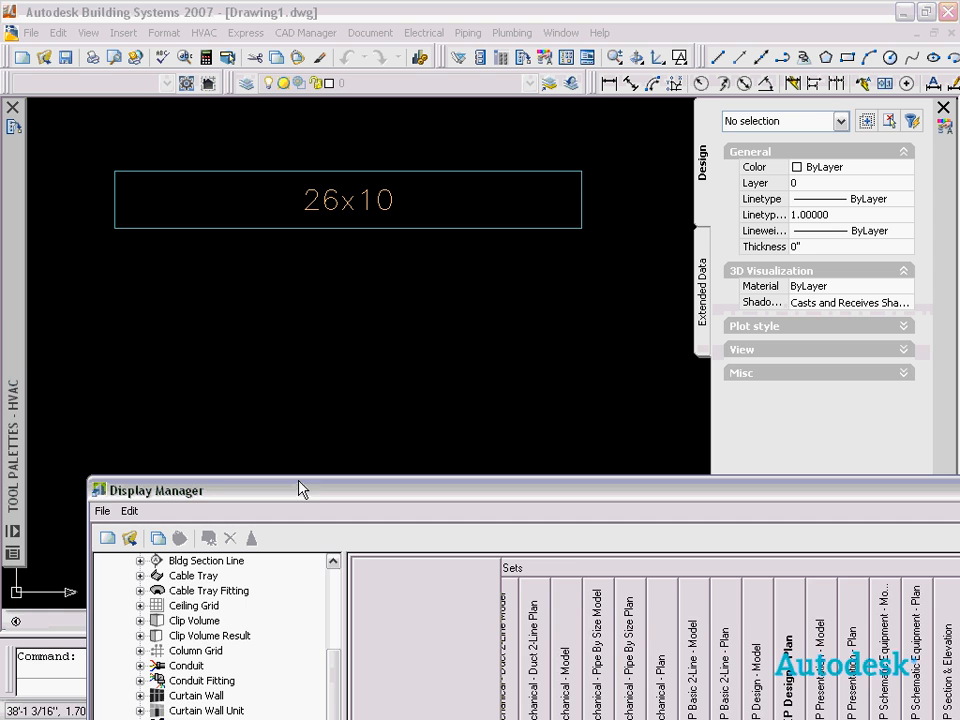
pyautogui.moveTo(302, 490)
pyautogui.mouseDown()
pyautogui.moveTo(259, 210)
pyautogui.moveTo(197, 58)
pyautogui.moveTo(232, 70)
pyautogui.mouseUp()
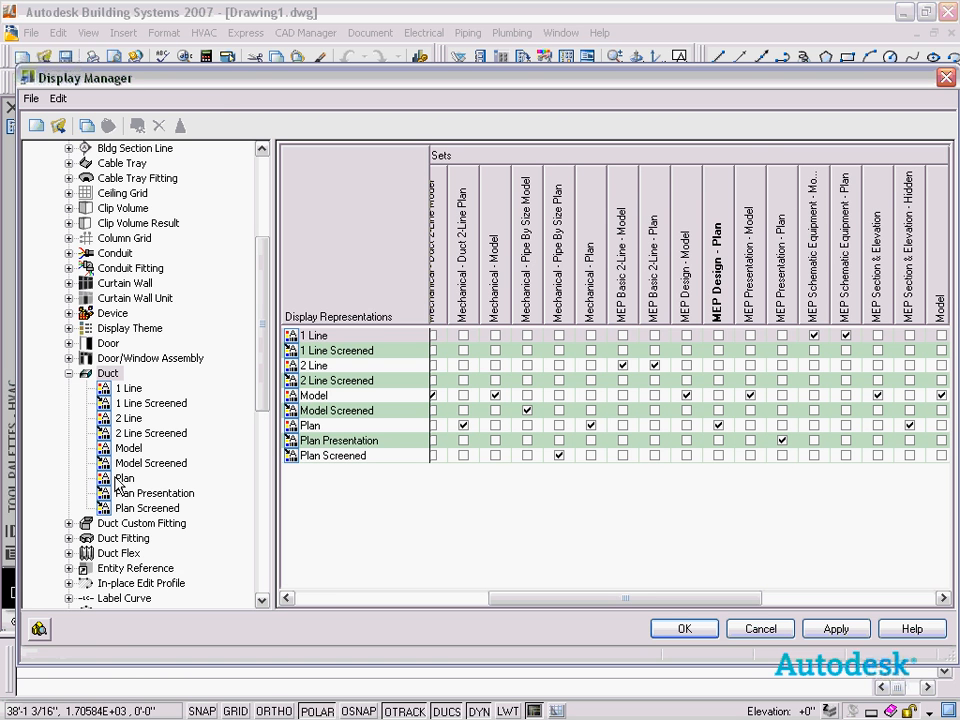
pyautogui.moveTo(170, 77); pyautogui.dragTo(205, 575)
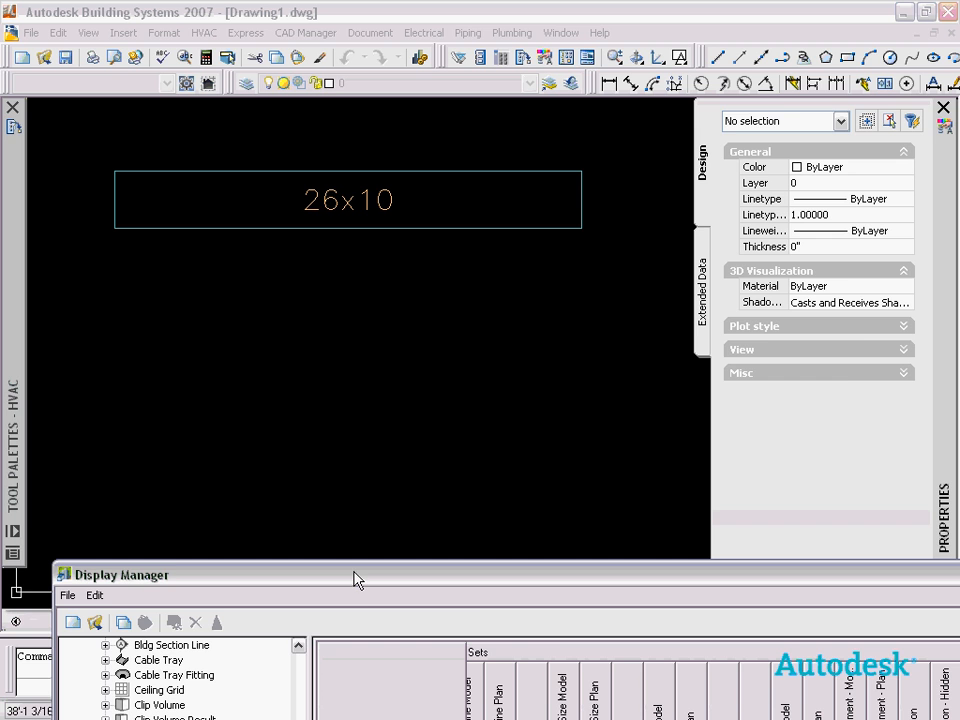
pyautogui.moveTo(356, 576)
pyautogui.mouseDown()
pyautogui.moveTo(300, 60)
pyautogui.moveTo(315, 100)
pyautogui.mouseUp()
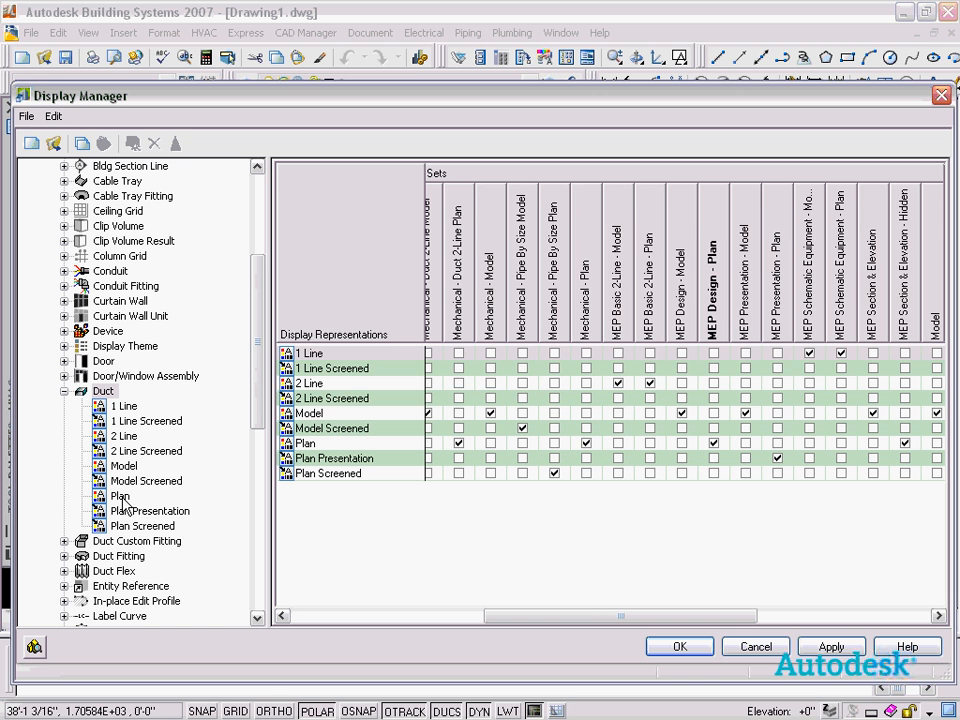
# Step: Turn off the visibility of the Contour component in the duct's Plan display representation
pyautogui.click(121, 497)
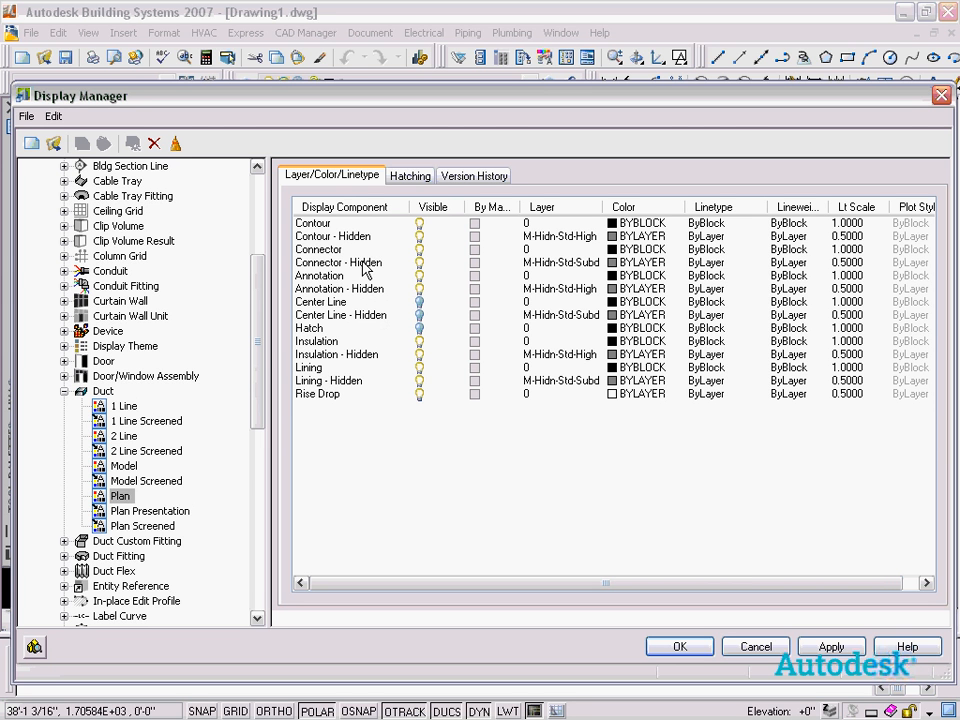
pyautogui.click(330, 223)
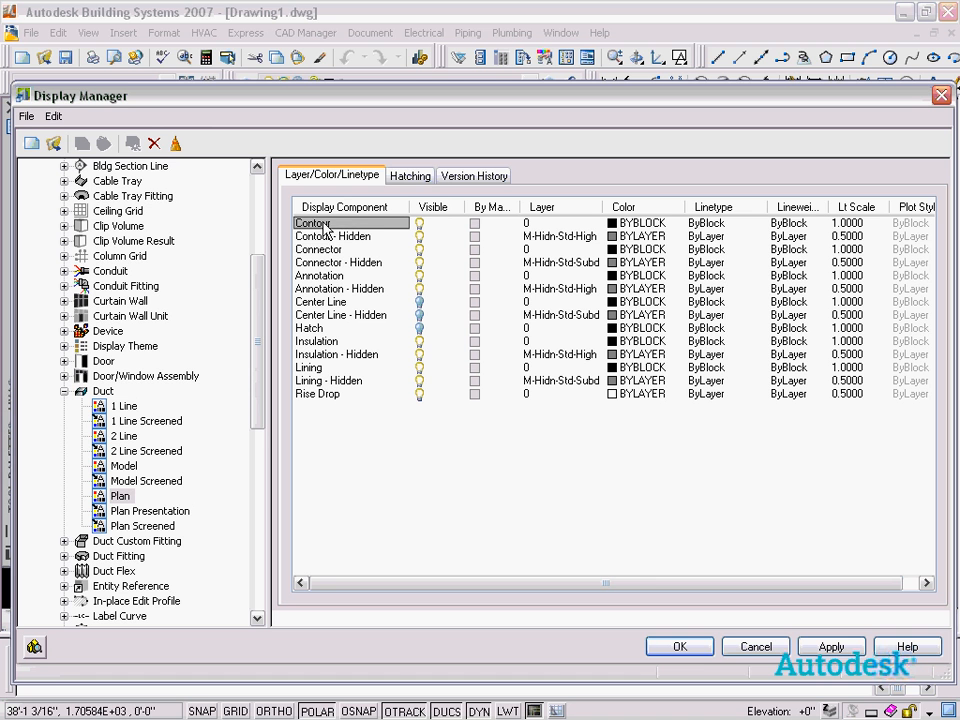
pyautogui.click(326, 237)
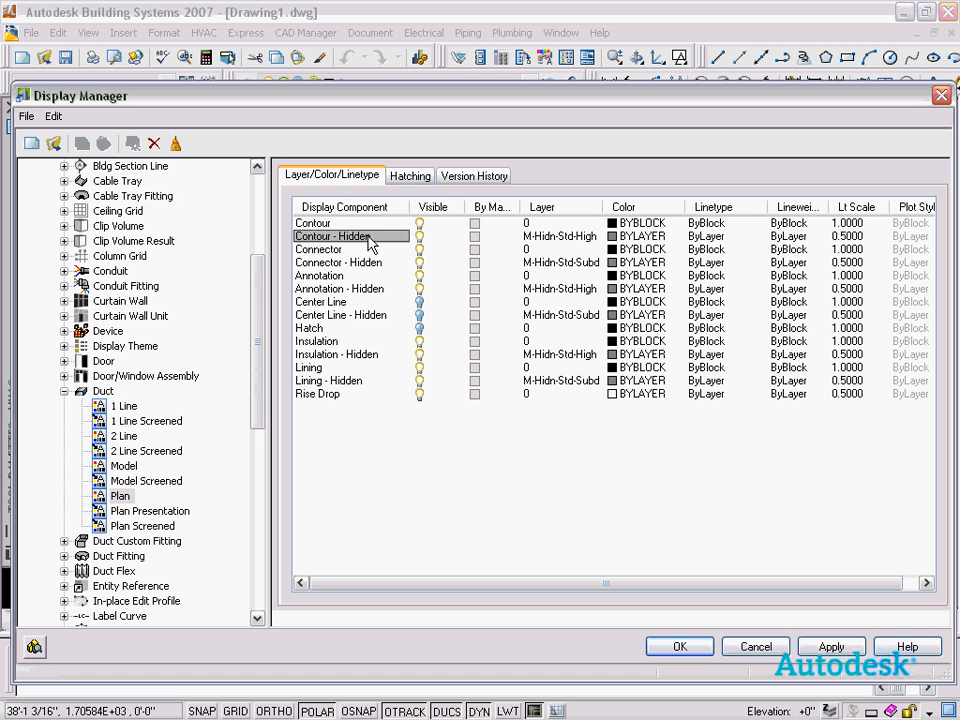
pyautogui.click(328, 224)
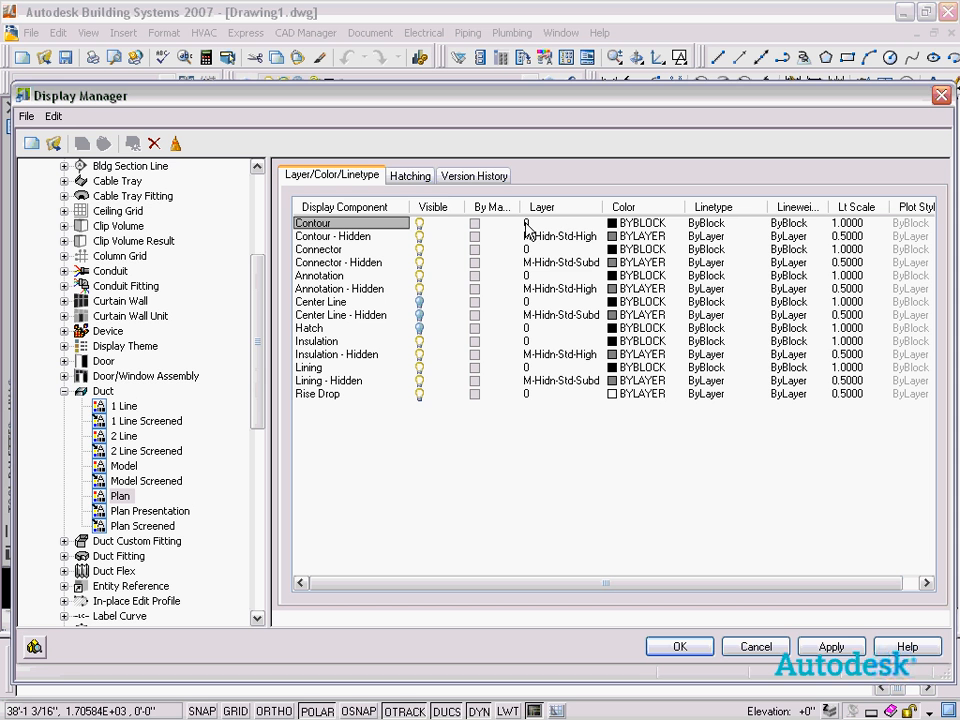
pyautogui.click(420, 230)
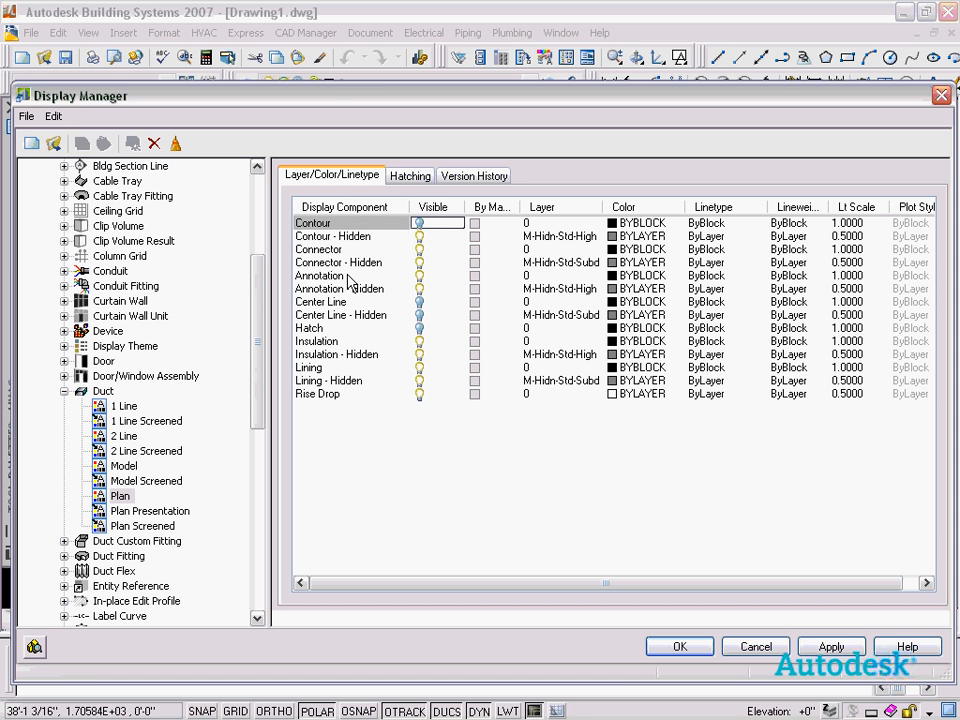
# Step: Apply the Contour visibility change to the drawing and try selecting the duct with a crossing window beside its label
pyautogui.moveTo(337, 102)
pyautogui.mouseDown()
pyautogui.moveTo(328, 88)
pyautogui.moveTo(307, 358)
pyautogui.moveTo(307, 226)
pyautogui.moveTo(362, 300)
pyautogui.moveTo(405, 208)
pyautogui.moveTo(416, 223)
pyautogui.moveTo(403, 170)
pyautogui.moveTo(409, 131)
pyautogui.mouseUp()
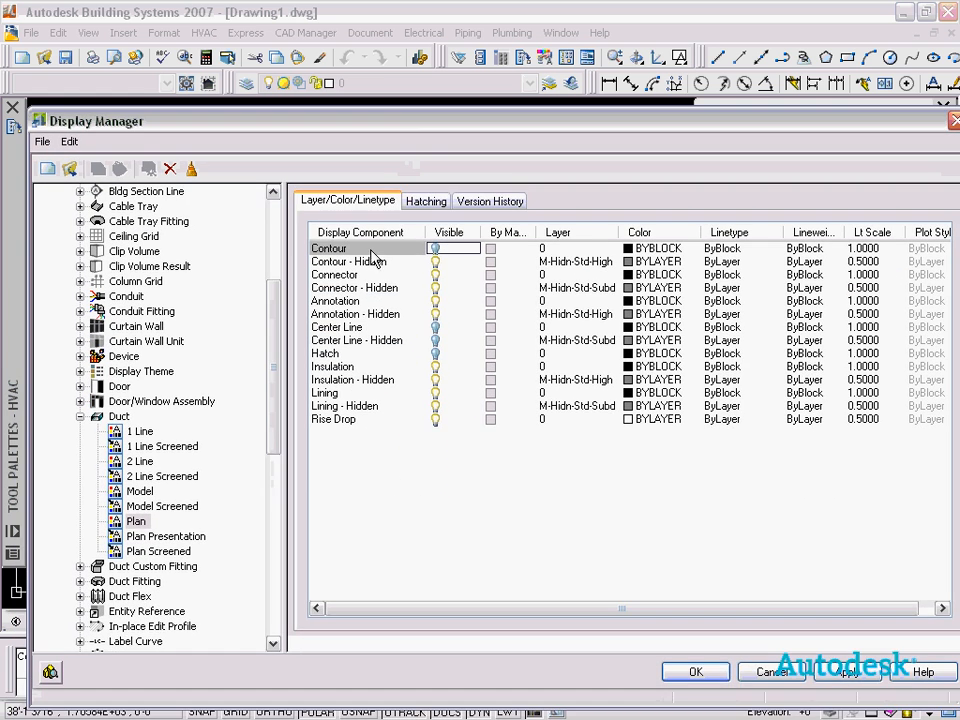
pyautogui.click(686, 675)
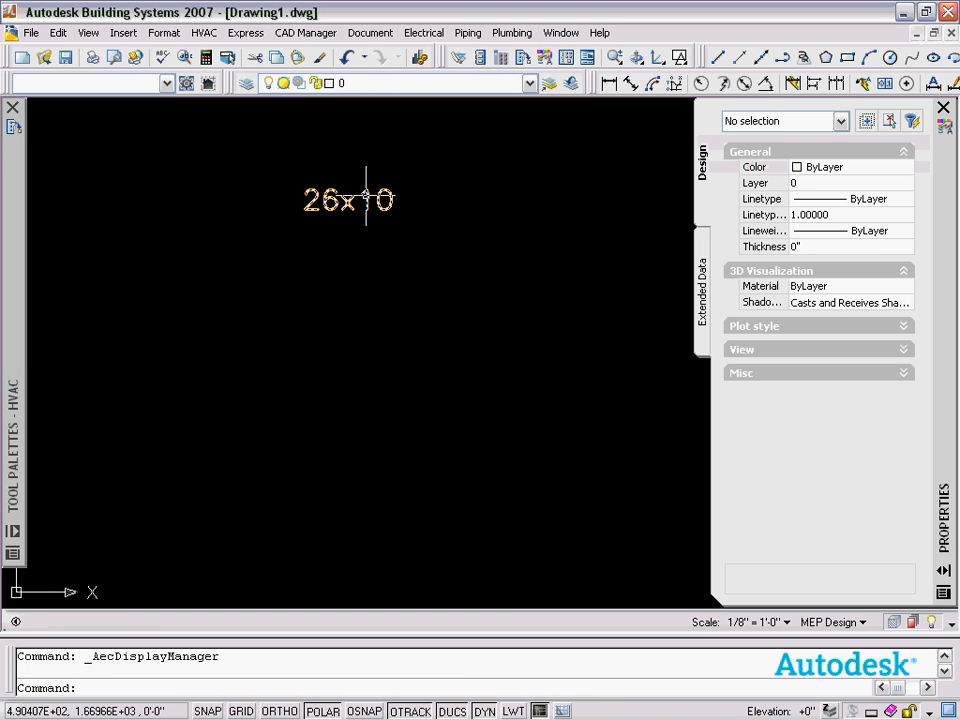
pyautogui.click(579, 126)
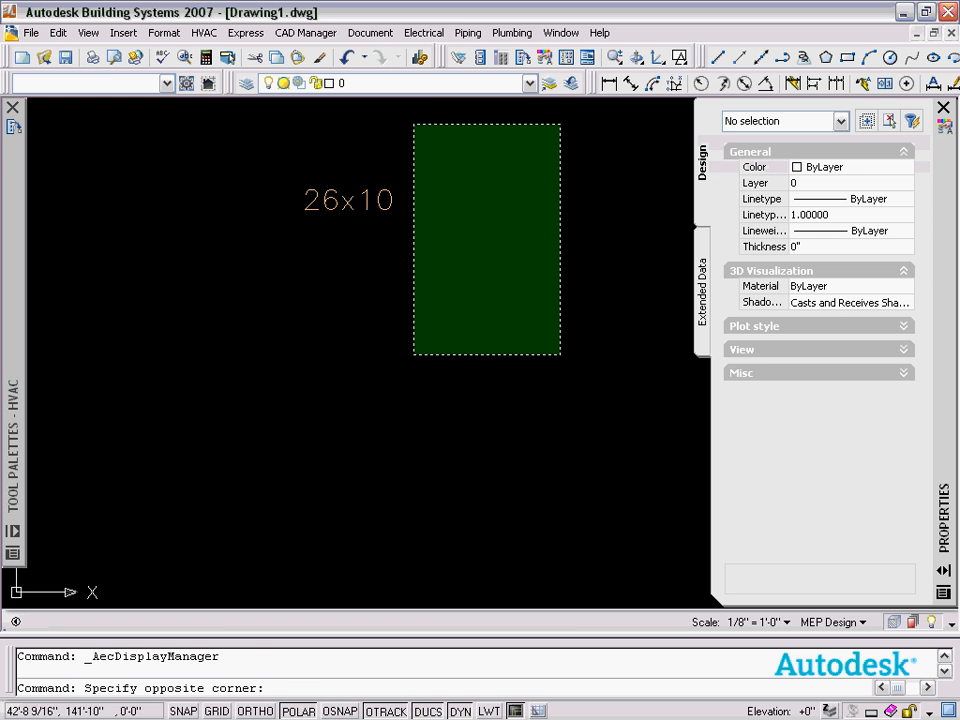
pyautogui.click(435, 126)
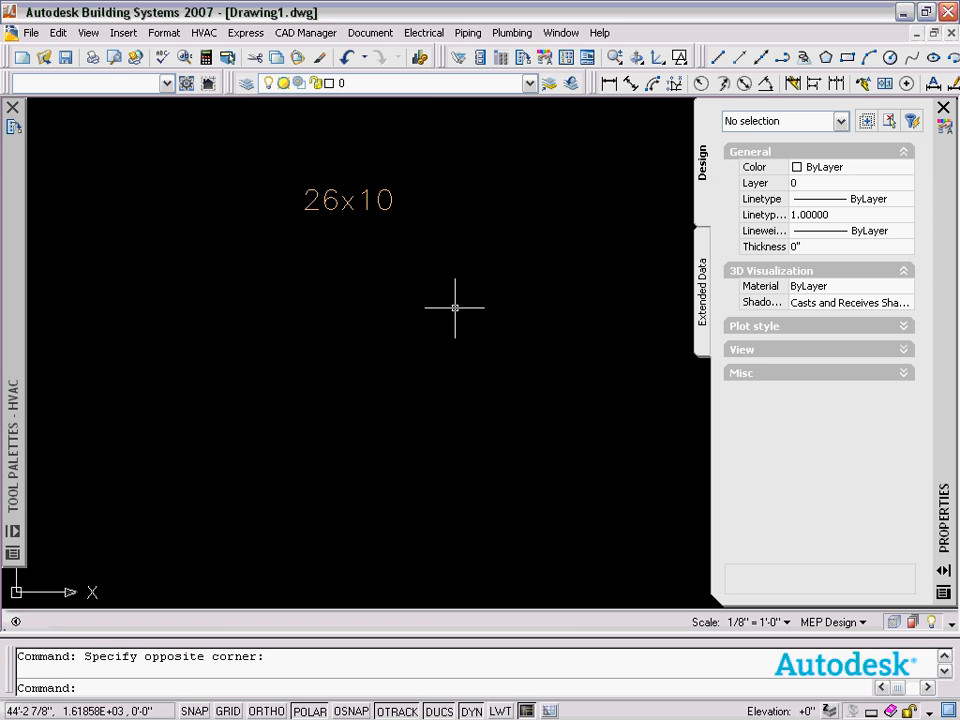
# Step: Inspect and select the duct in the SW Isometric view, clear the selection, and return to the Top view
pyautogui.moveTo(454, 304); pyautogui.dragTo(461, 416, button='middle')
pyautogui.moveTo(636, 58); pyautogui.dragTo(630, 218)
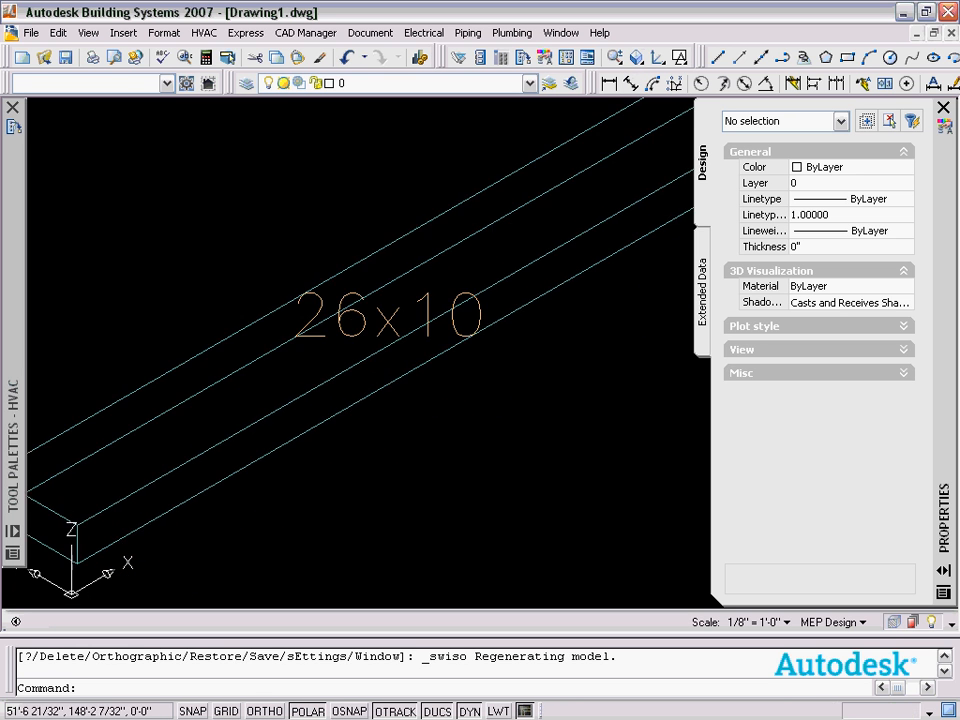
pyautogui.click(500, 233)
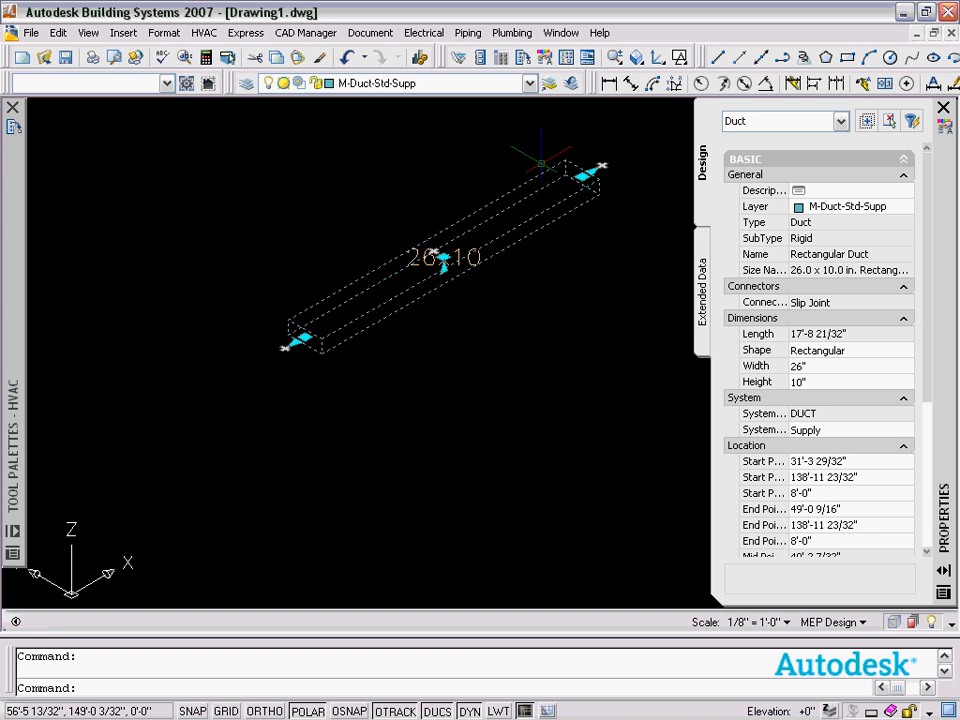
pyautogui.press('Escape')
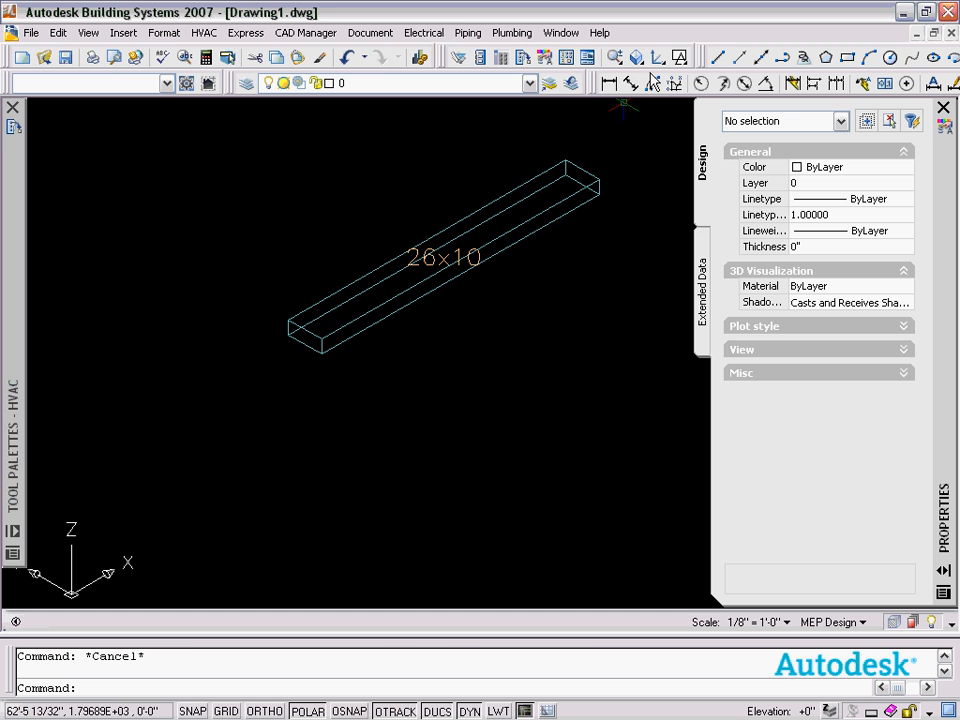
pyautogui.moveTo(636, 57); pyautogui.dragTo(636, 108)
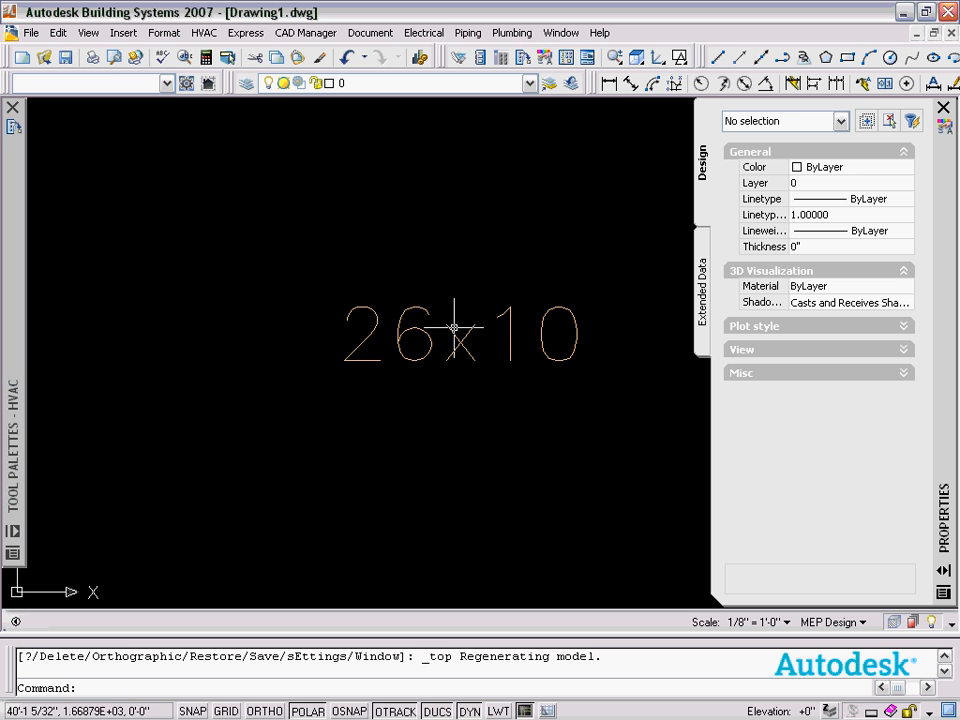
pyautogui.scroll(-4, 516, 335)
pyautogui.moveTo(533, 329); pyautogui.dragTo(453, 274, button='middle')
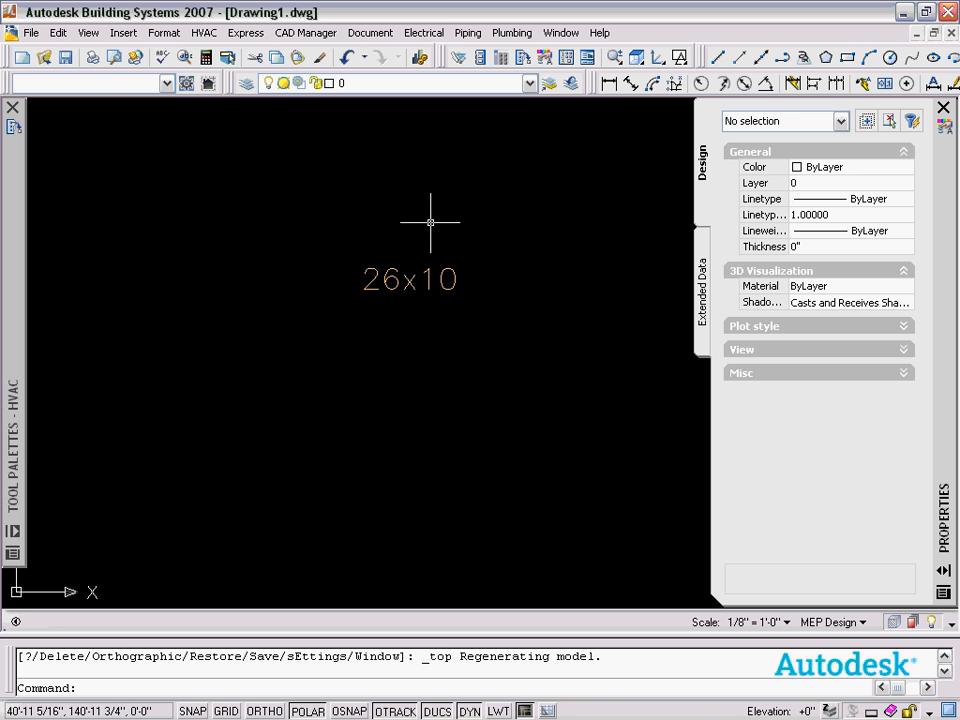
# Step: Reopen the Display Manager and turn on the visibility of the Contour component in the duct's Plan display representation
pyautogui.click(167, 33)
pyautogui.click(200, 73)
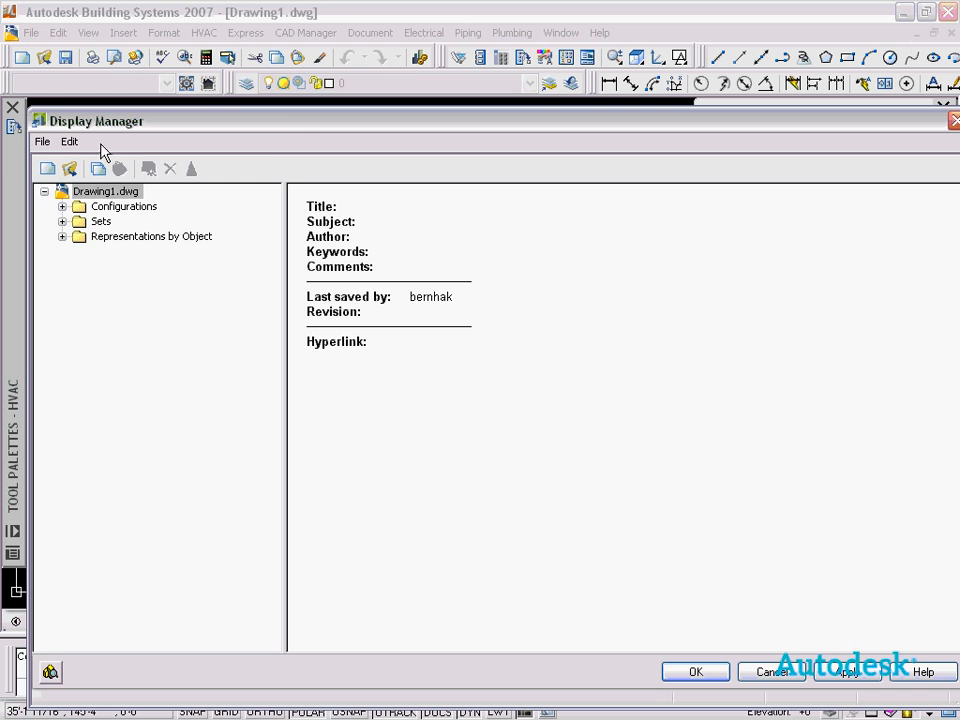
pyautogui.moveTo(124, 128); pyautogui.dragTo(111, 36)
pyautogui.click(47, 148)
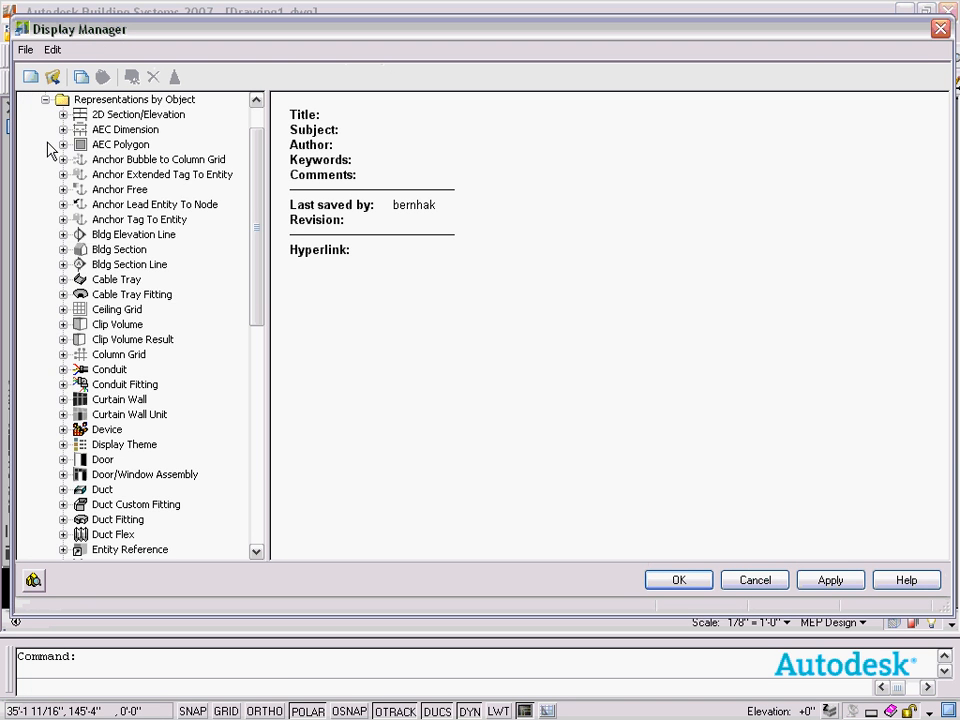
pyautogui.scroll(-11, 76, 395)
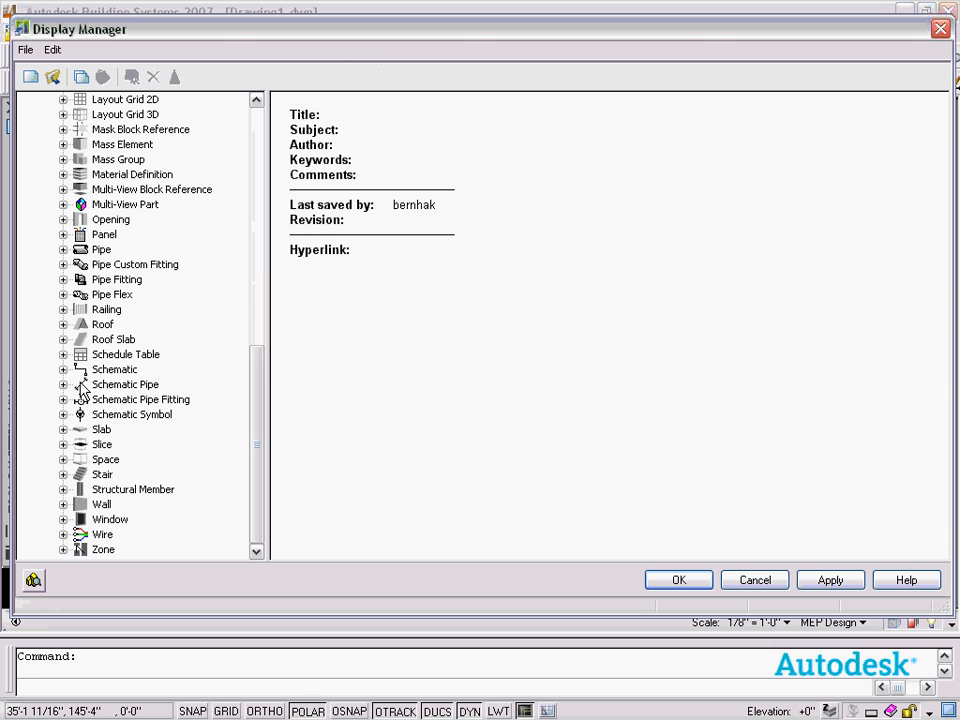
pyautogui.scroll(11, 62, 300)
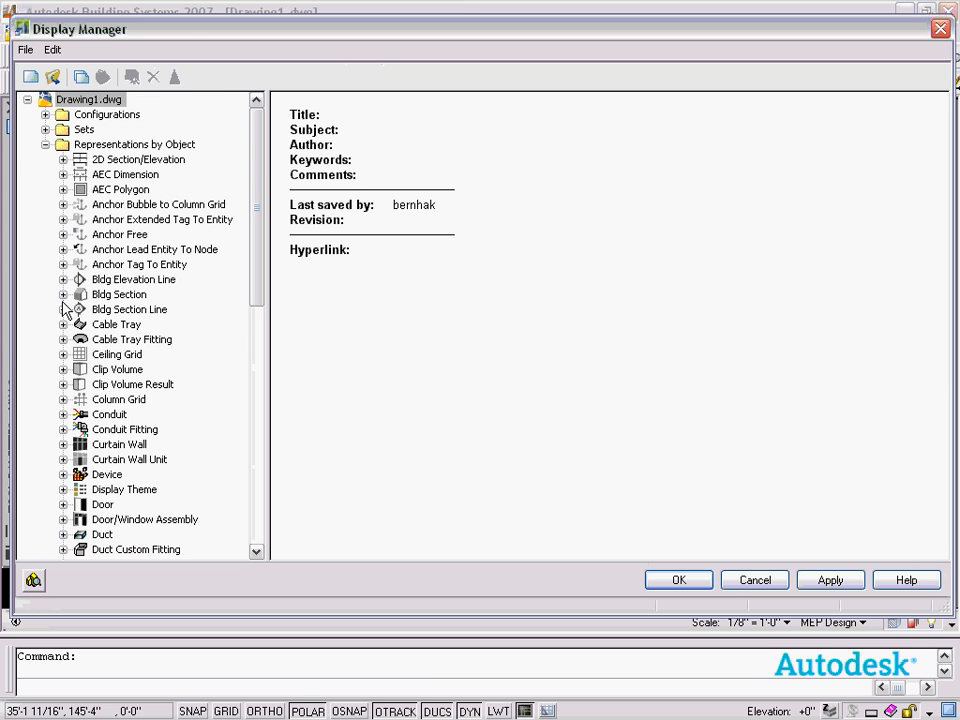
pyautogui.click(63, 534)
pyautogui.click(119, 519)
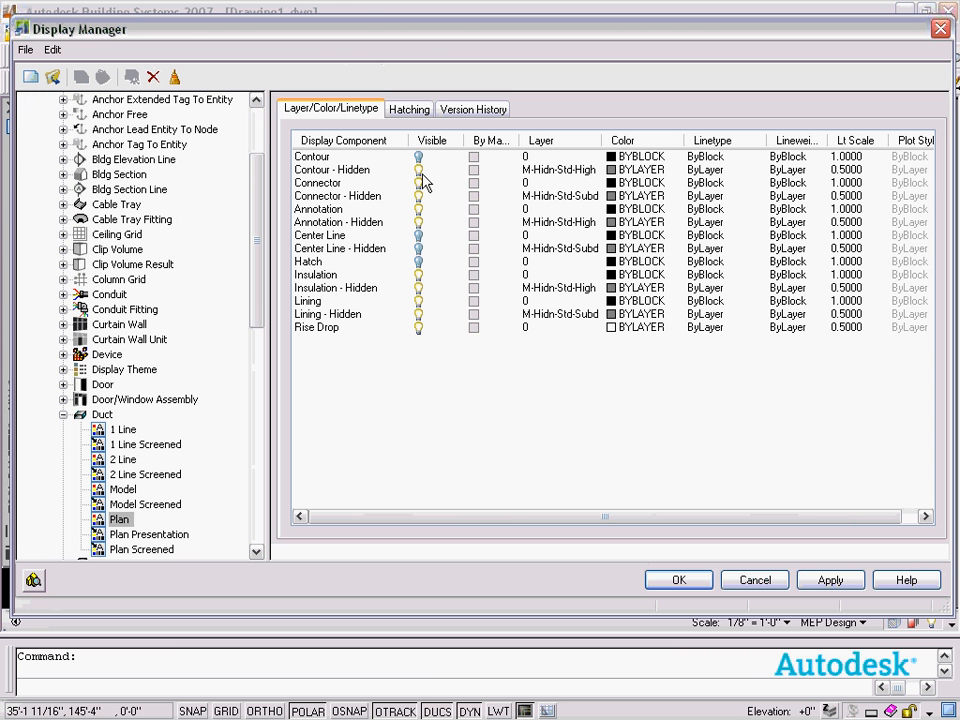
pyautogui.click(419, 157)
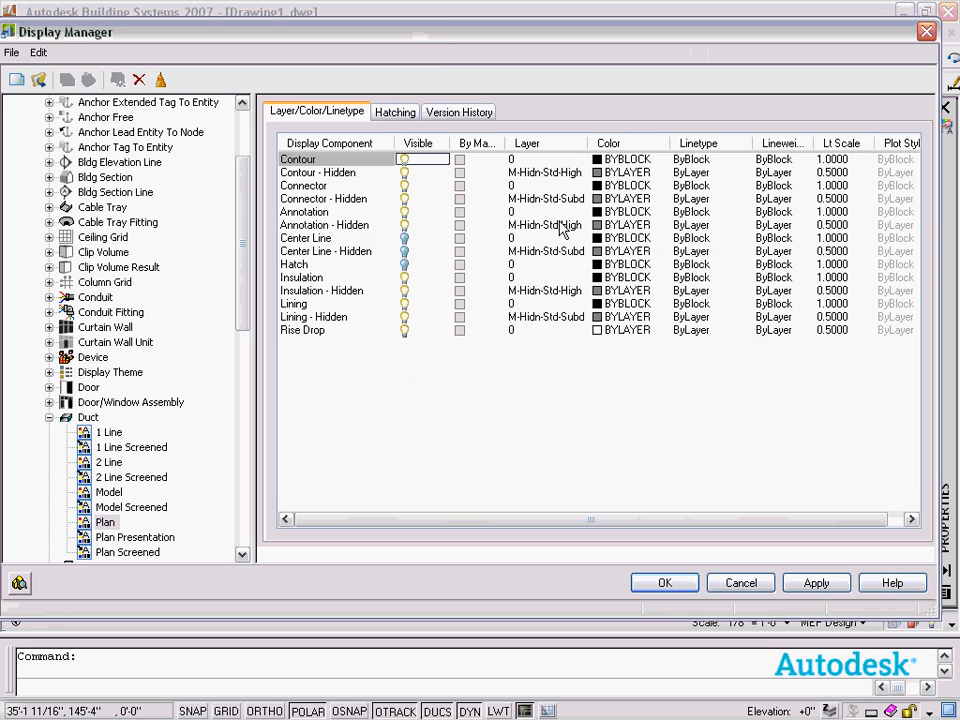
# Step: Set the Contour component's color to magenta in the duct's Plan representation and apply the changes to the drawing
pyautogui.moveTo(446, 40); pyautogui.dragTo(466, 74)
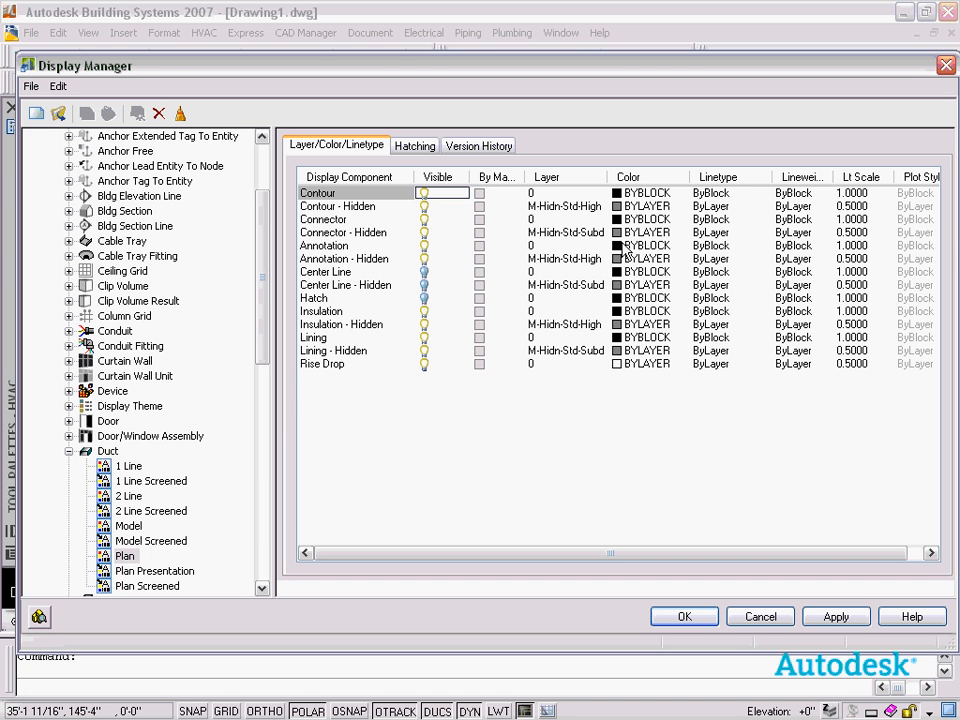
pyautogui.click(614, 193)
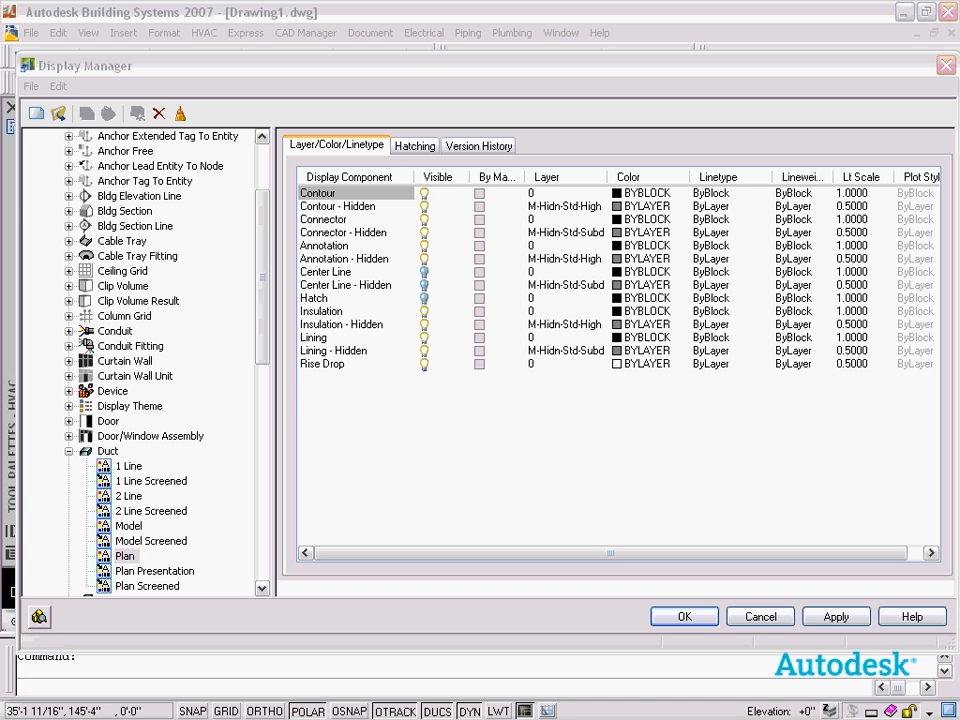
pyautogui.moveTo(626, 189); pyautogui.dragTo(547, 155)
pyautogui.click(420, 364)
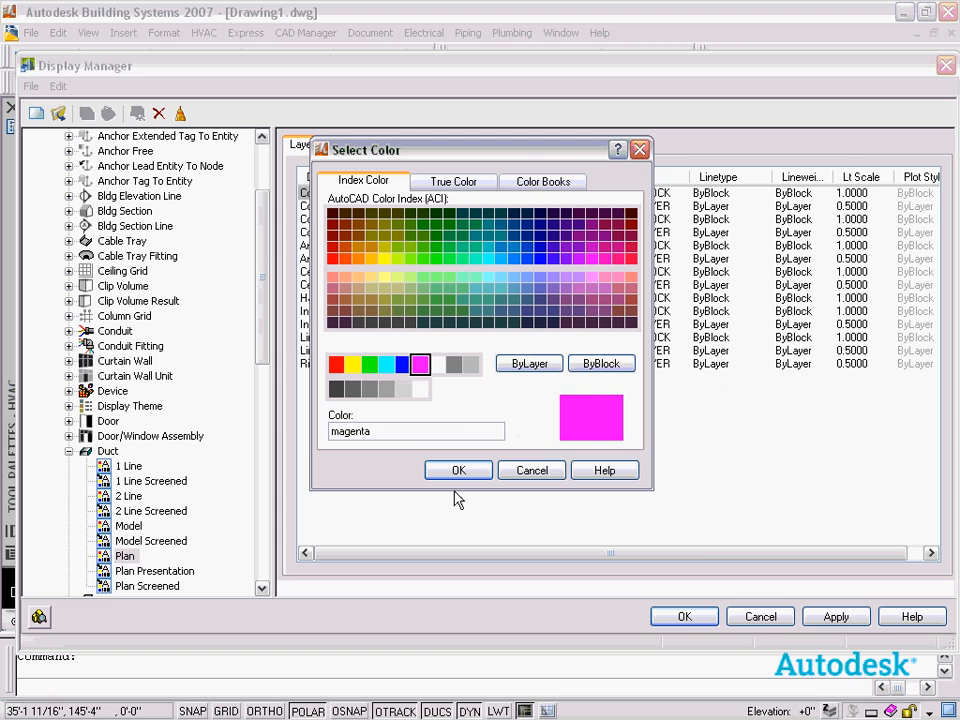
pyautogui.click(458, 470)
pyautogui.click(684, 616)
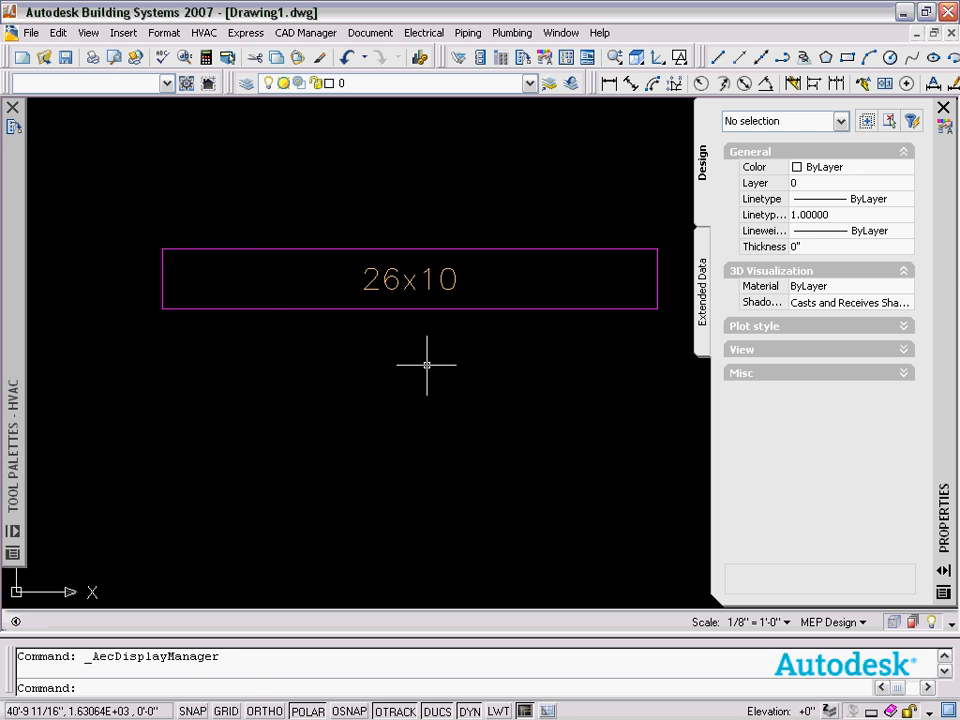
# Step: Change the duct's system to Return - Existing and clear the selection
pyautogui.moveTo(544, 373); pyautogui.dragTo(474, 197)
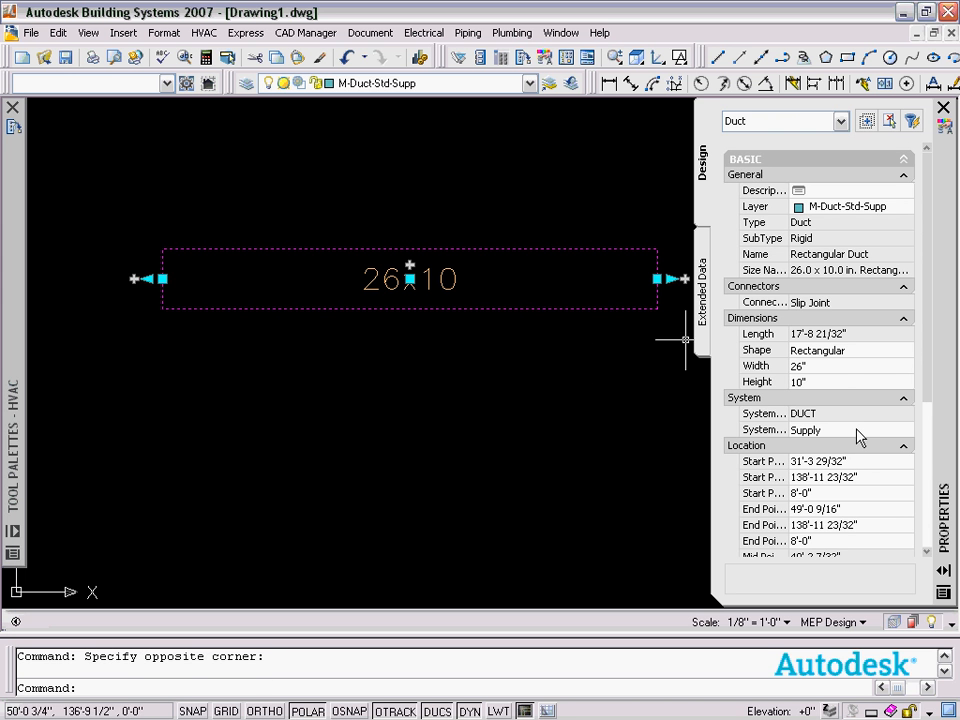
pyautogui.click(905, 431)
pyautogui.click(905, 431)
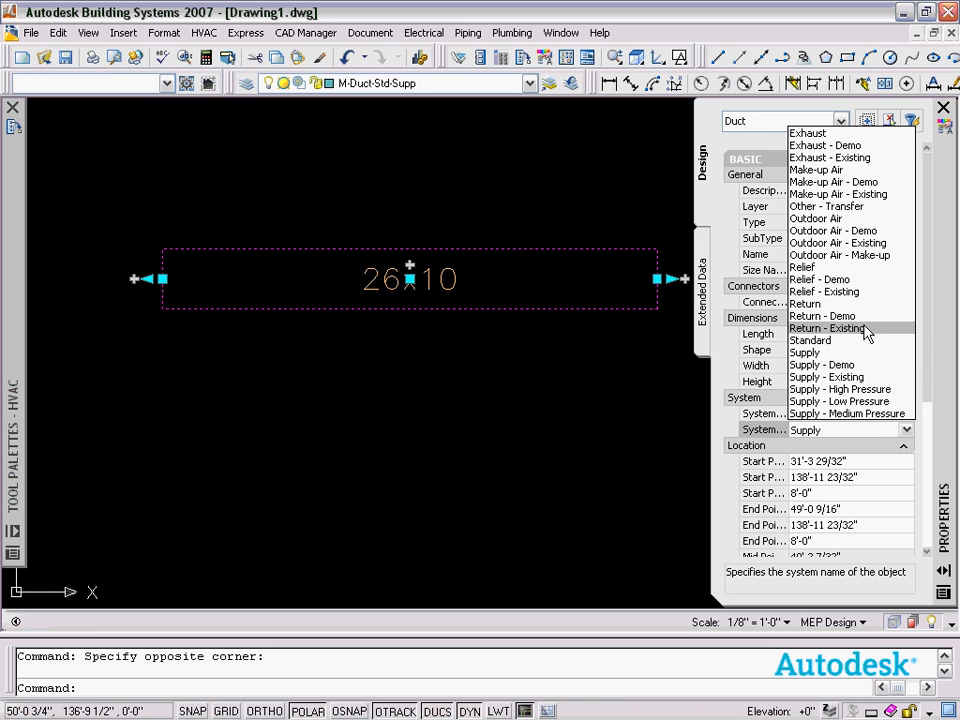
pyautogui.click(866, 333)
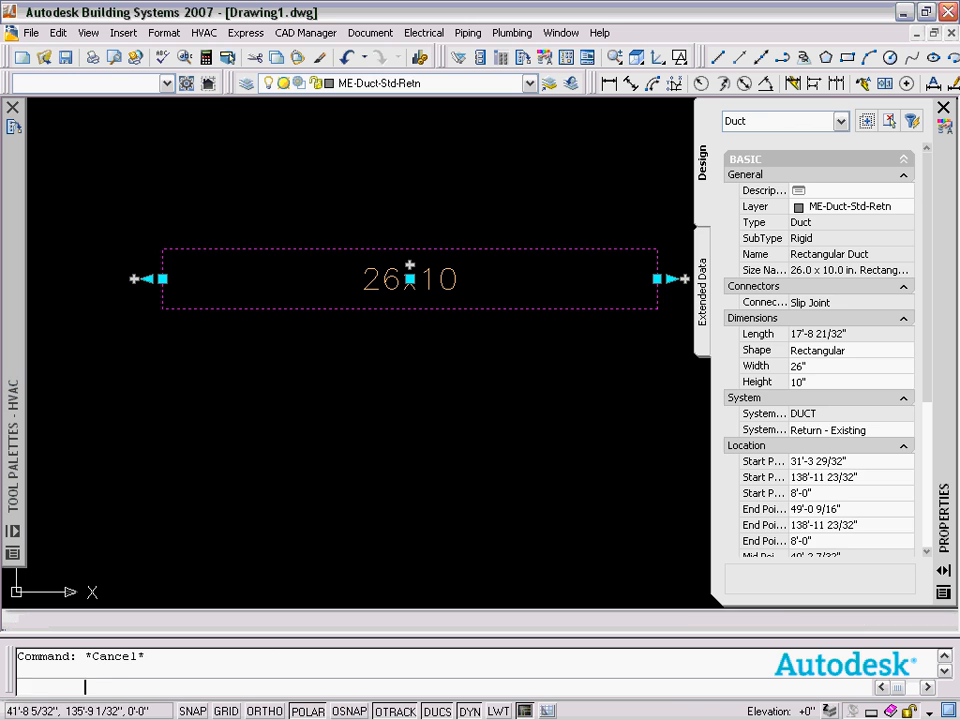
pyautogui.press('Escape')
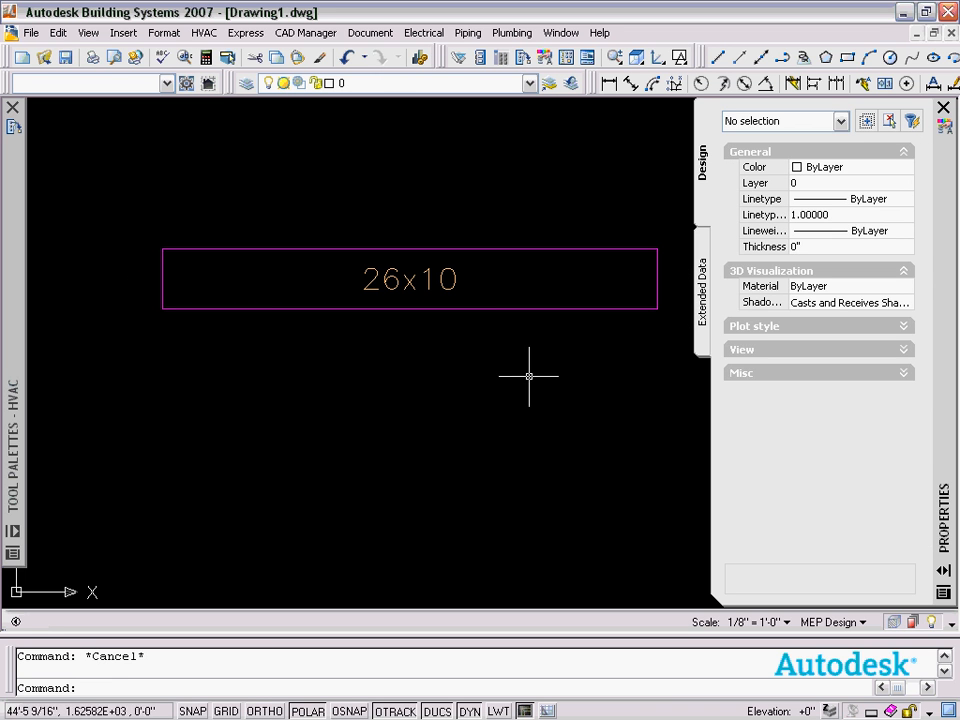
# Step: Select the duct again to check its properties and reopen the Display Manager
pyautogui.click(528, 322)
pyautogui.click(529, 242)
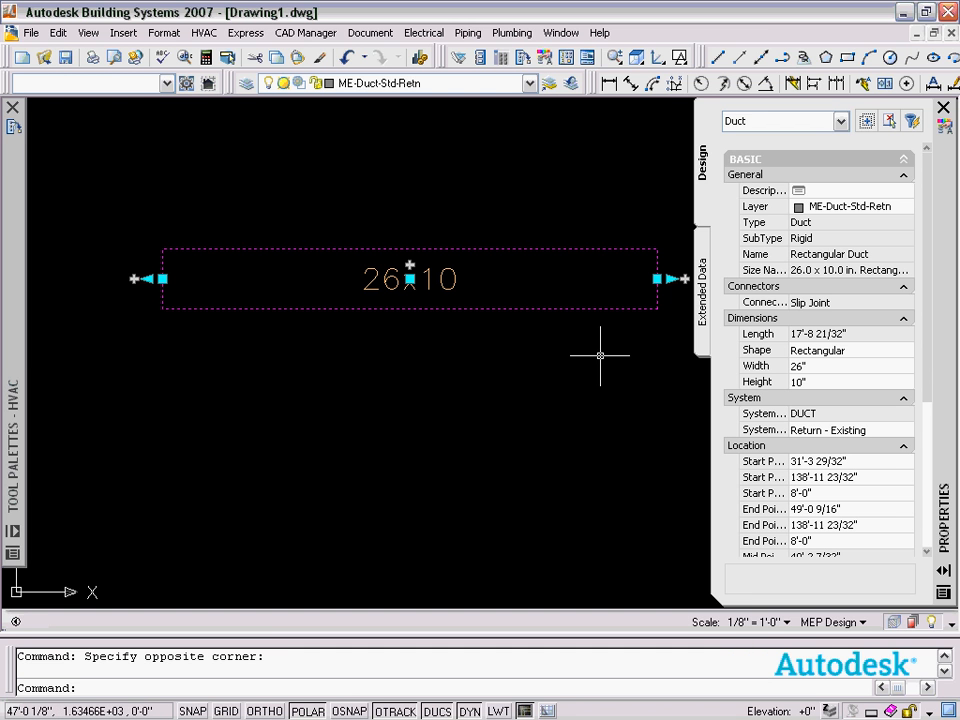
pyautogui.click(167, 34)
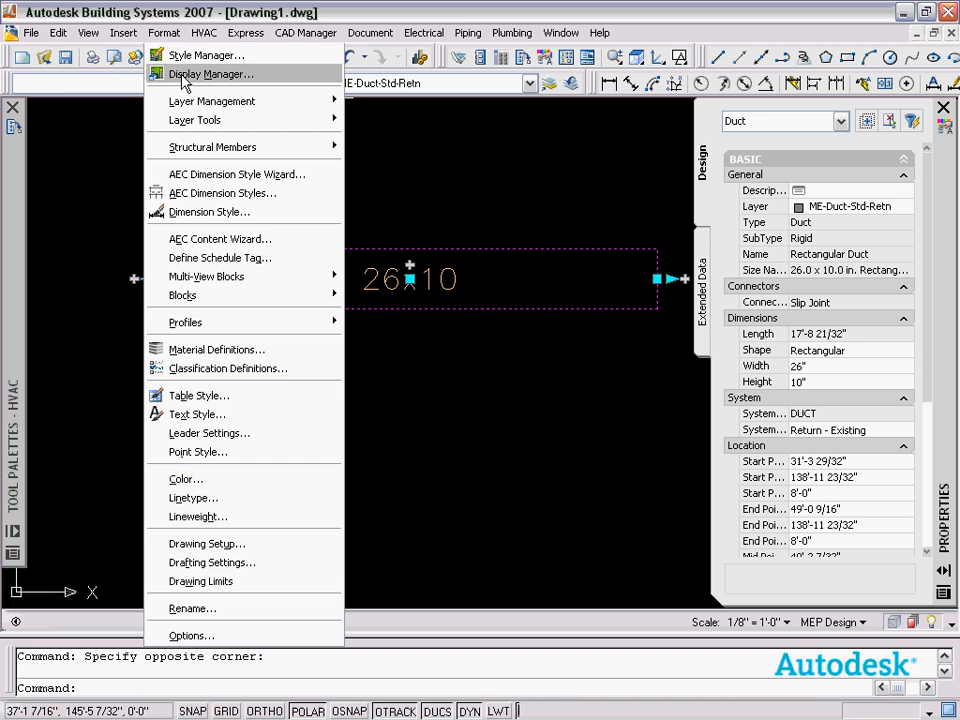
pyautogui.click(183, 76)
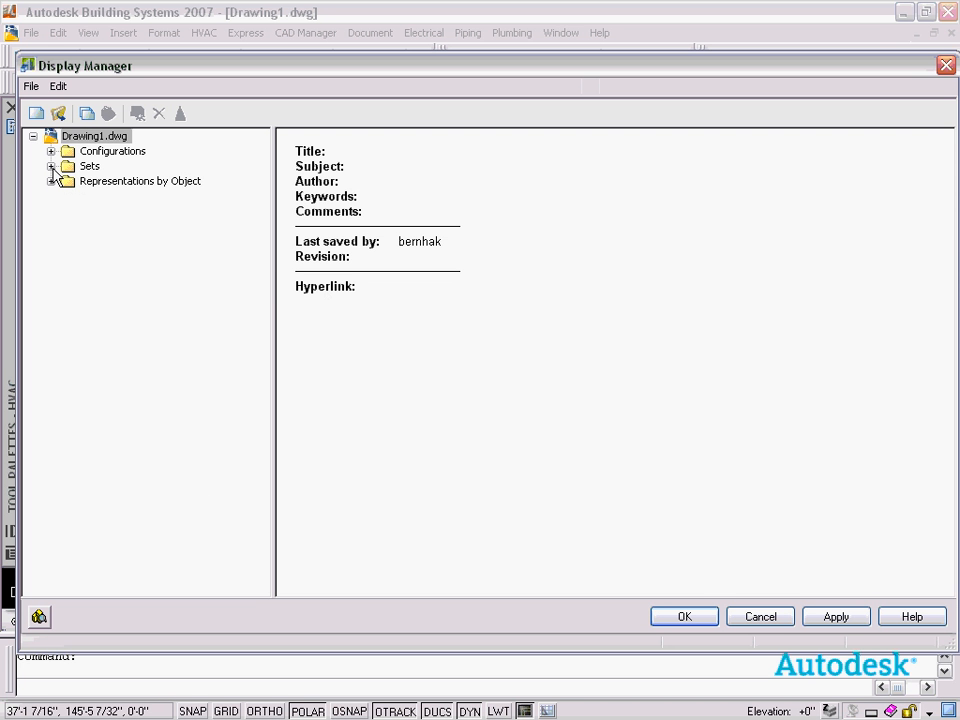